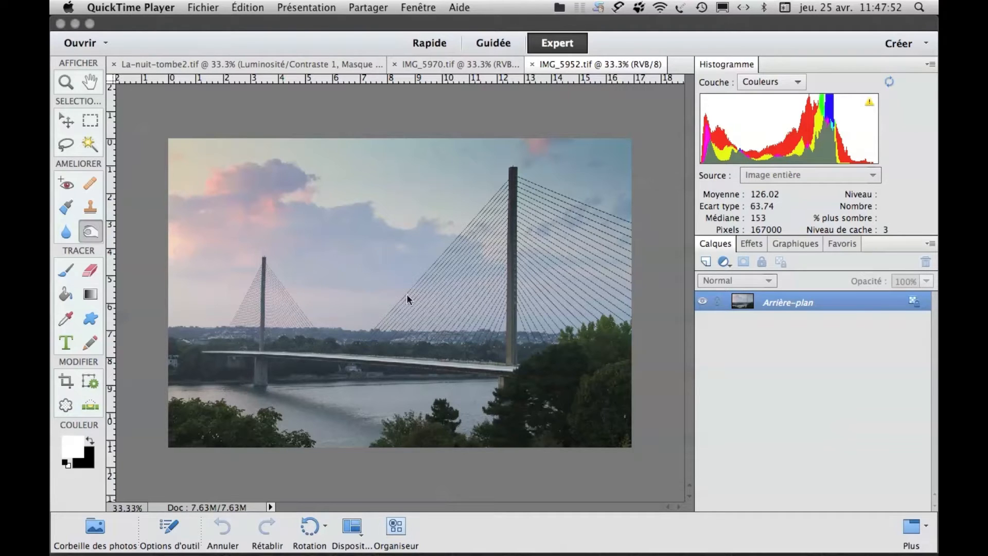
Compare the night photo IMG_5970.tif, the finished composite La-nuit-tombe2.tif and the daylight photo IMG_5952.tif
click(440, 60)
click(441, 61)
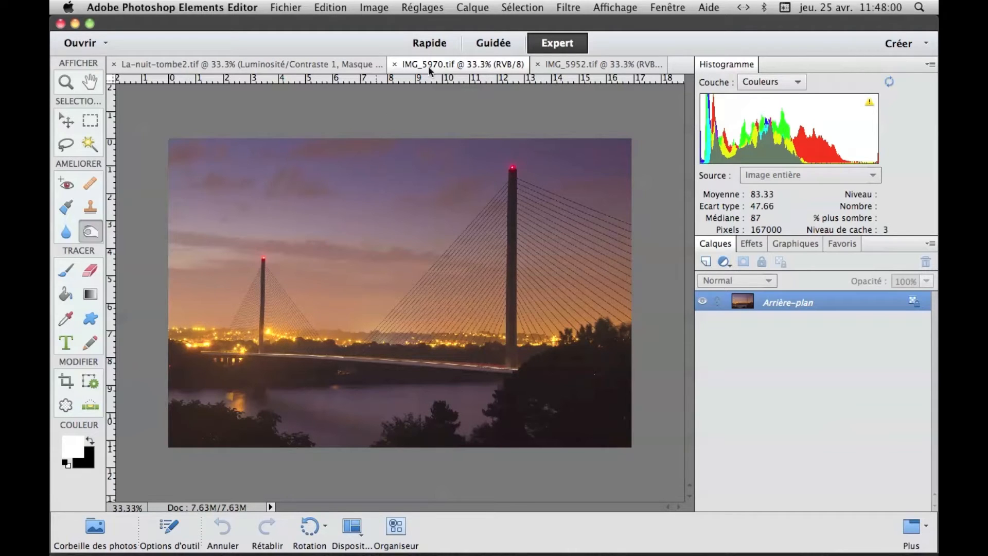
click(283, 65)
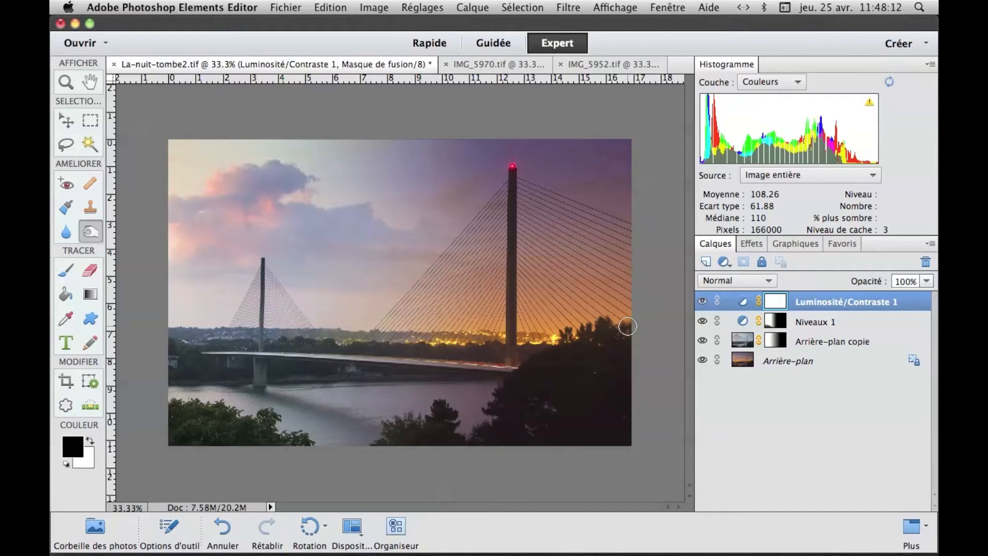
click(469, 64)
click(563, 65)
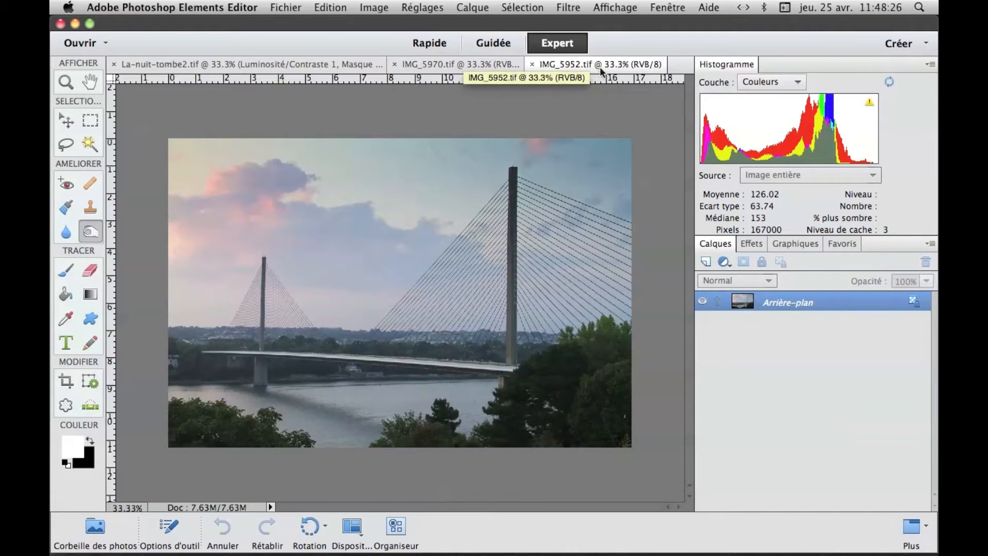
Duplicate the background layer of IMG_5952.tif into IMG_5970.tif as "Arrière-plan copie"
right_click(743, 305)
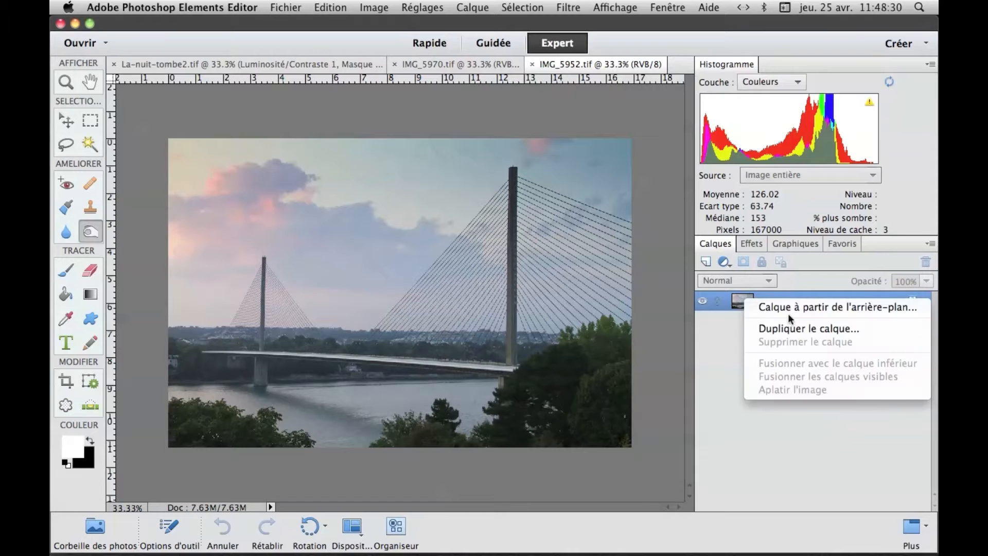
click(789, 327)
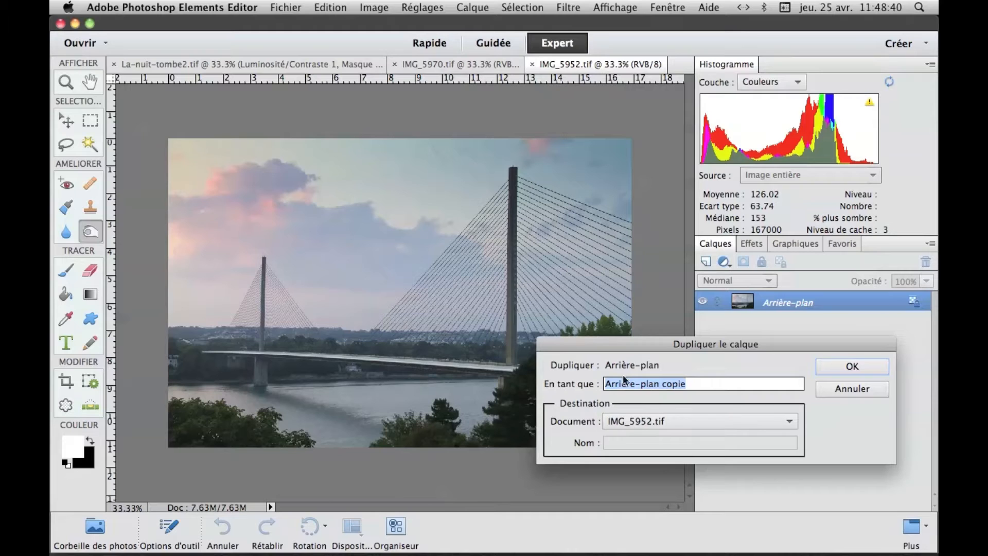
click(786, 415)
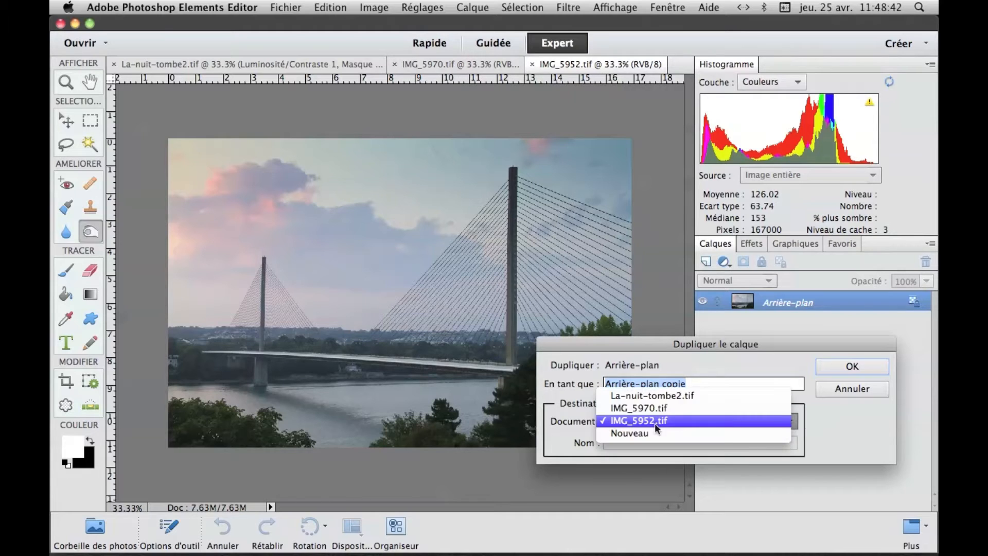
click(644, 409)
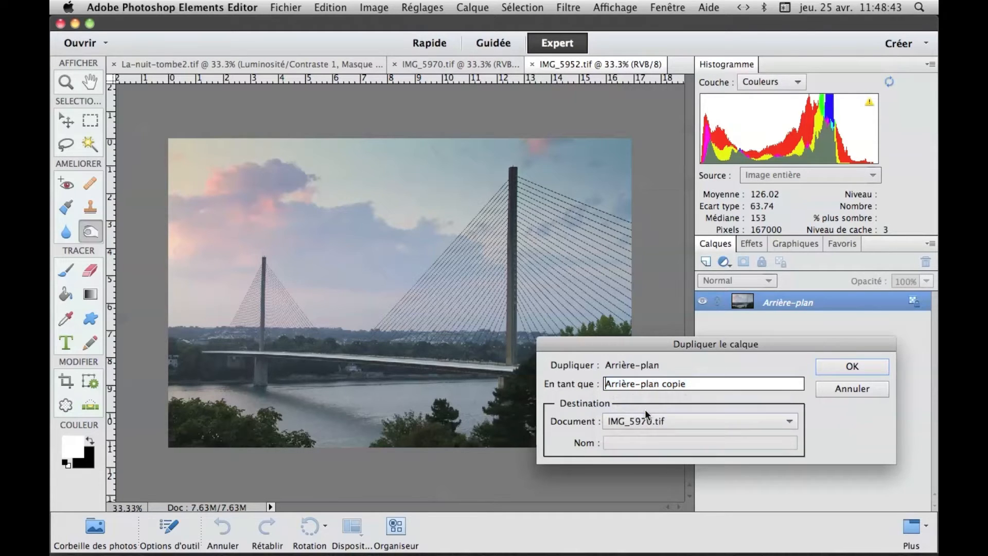
click(839, 369)
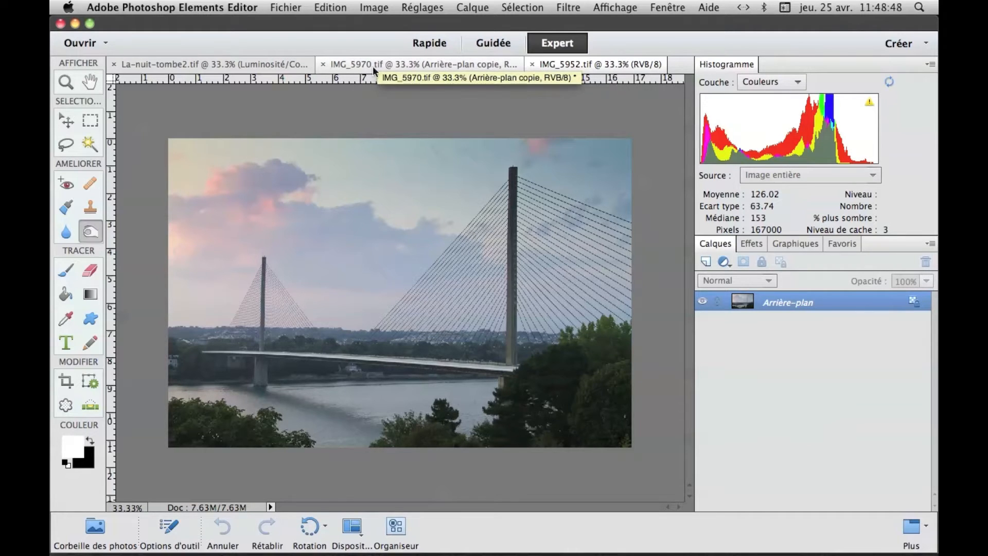
Switch to IMG_5970.tif and toggle the copied layer's visibility to check both layers
click(353, 65)
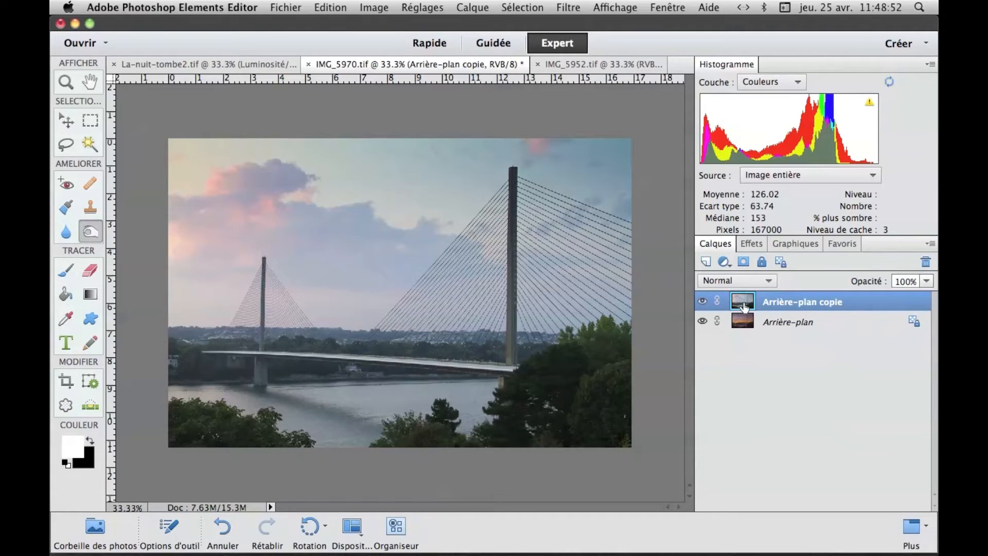
click(702, 302)
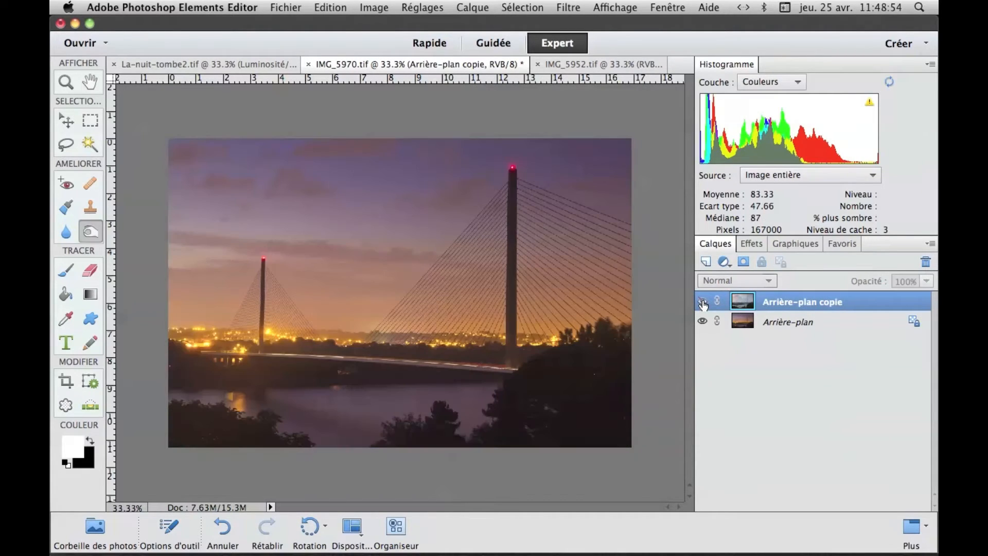
click(703, 302)
Close IMG_5952.tif and La-nuit-tombe2.tif, saving the changes to La-nuit-tombe2.tif
click(561, 67)
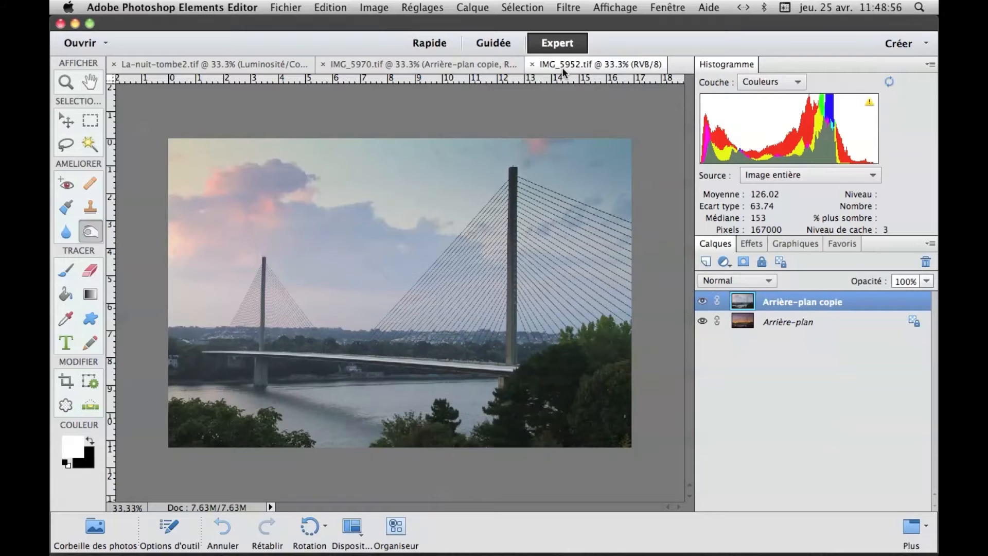
click(532, 64)
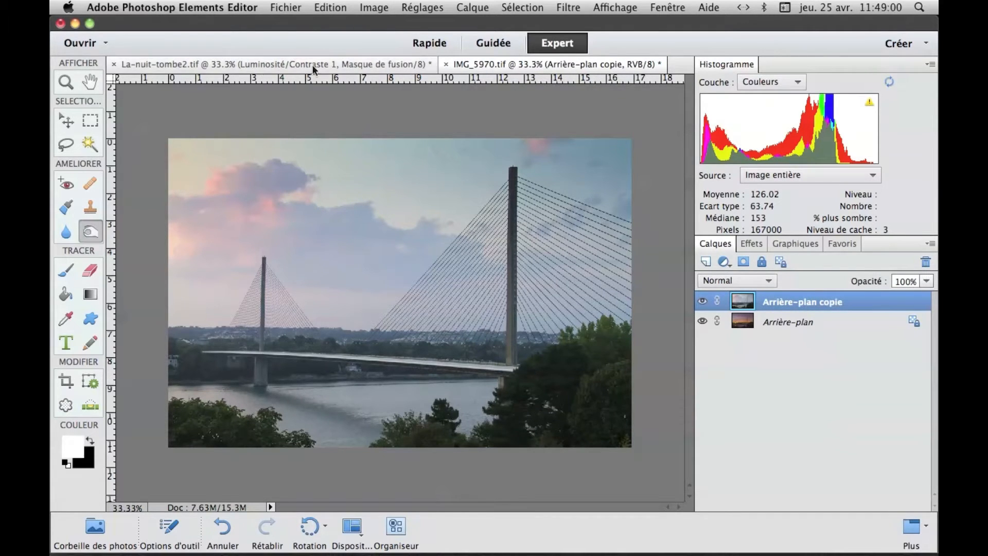
click(198, 64)
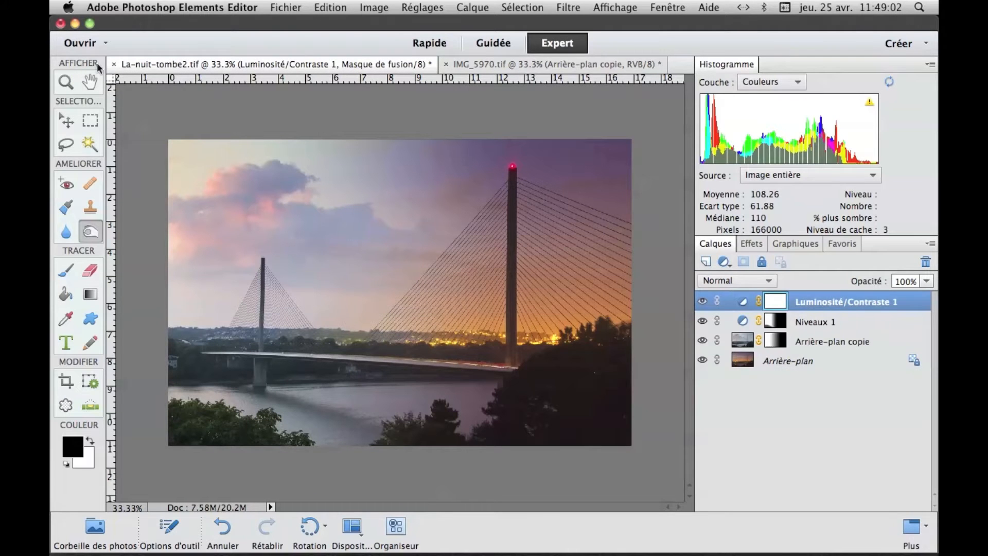
click(114, 65)
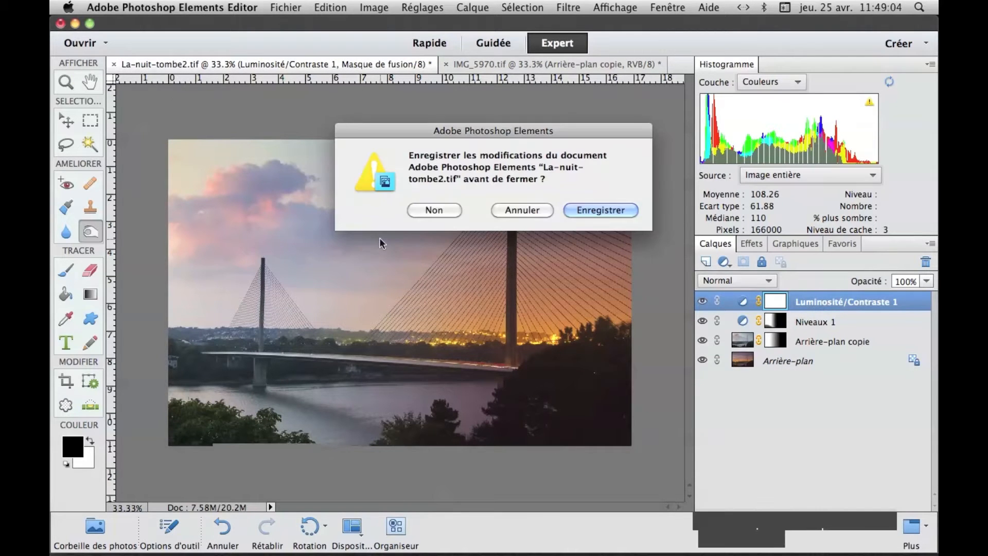
click(618, 211)
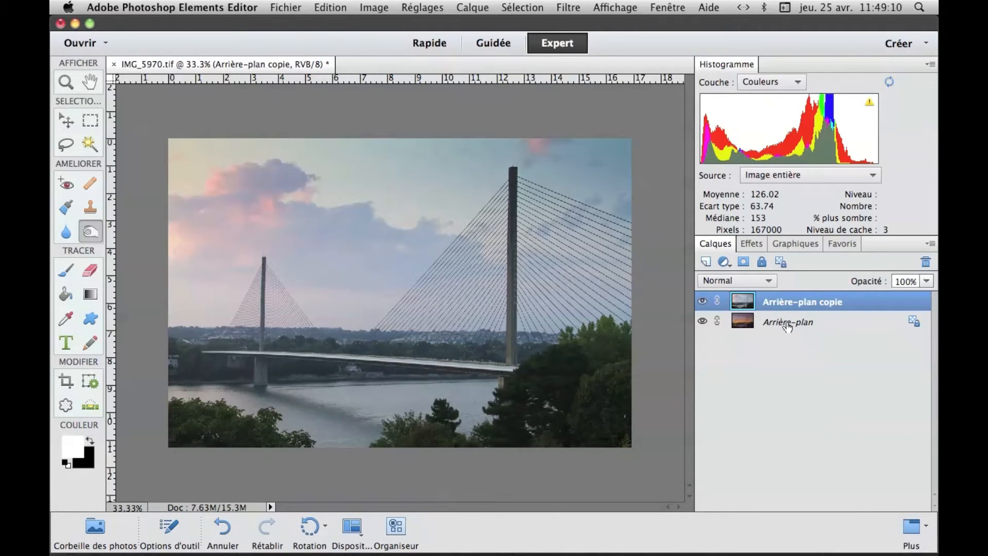
Compare the day and night layers, and lower the opacity of Arrière-plan copie to 55%
click(702, 302)
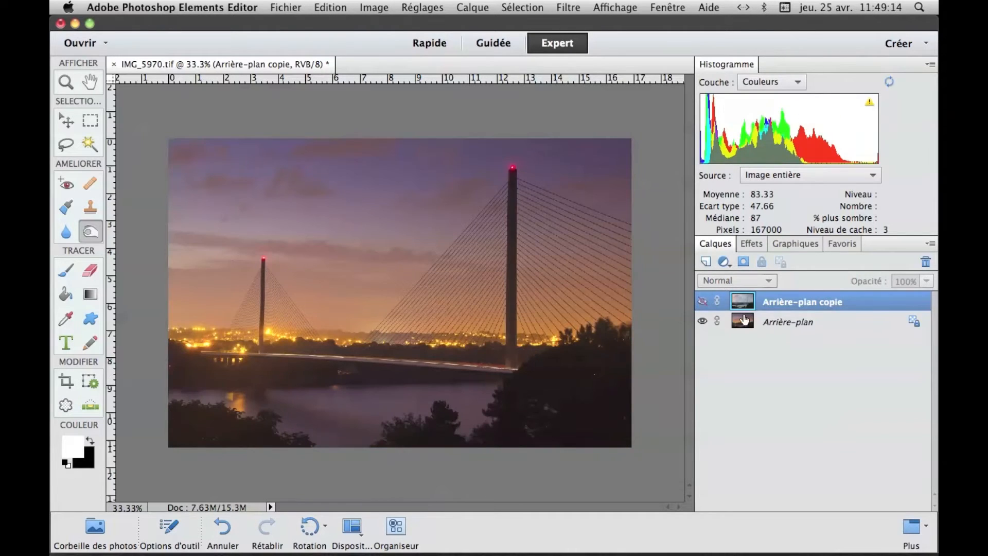
click(702, 302)
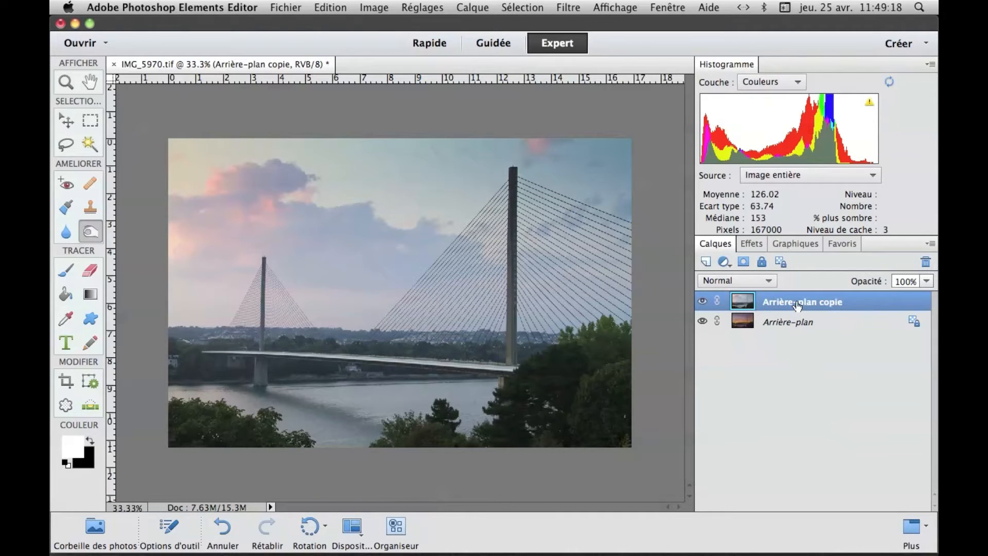
drag(874, 287, 846, 284)
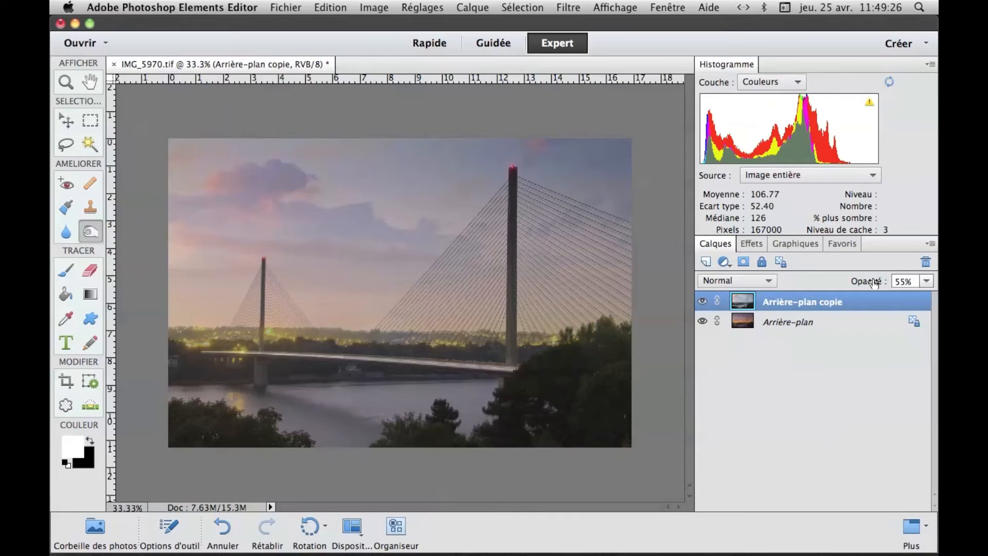
Inspect the layer alignment at the top of the large pylon and reduce the opacity of Arrière-plan copie to 33%
key(super+plus)
key(super+plus)
key(super+plus)
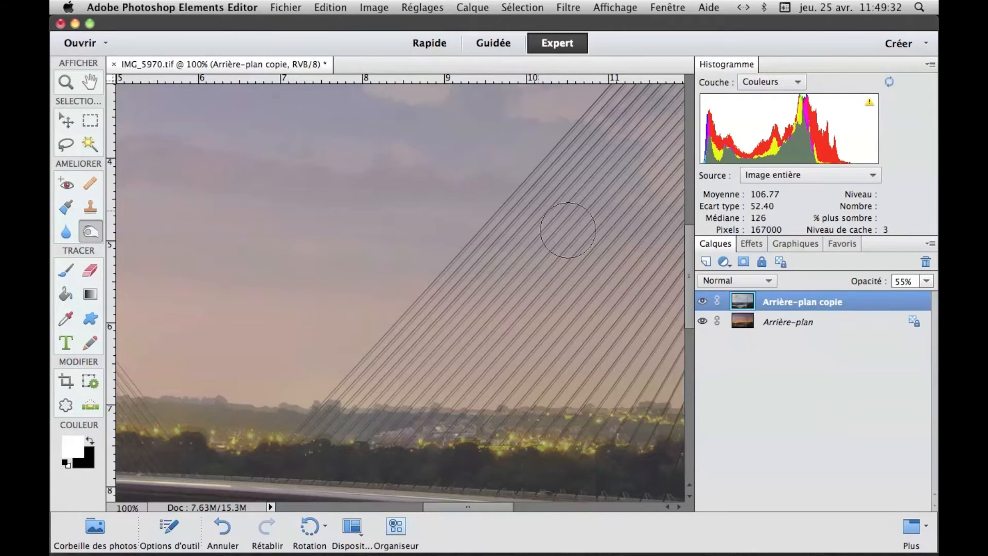
click(703, 301)
click(702, 302)
drag(687, 255, 692, 200)
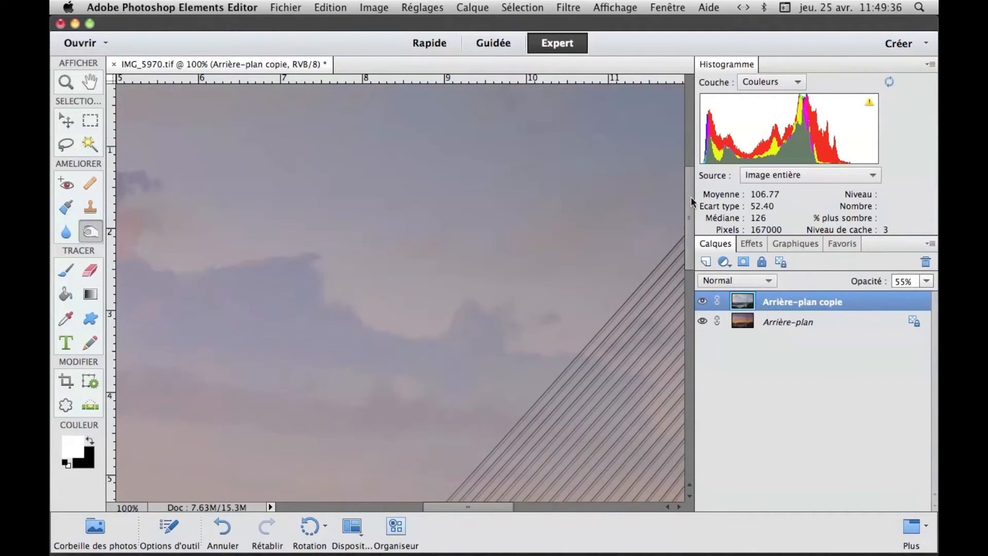
drag(635, 220, 375, 286)
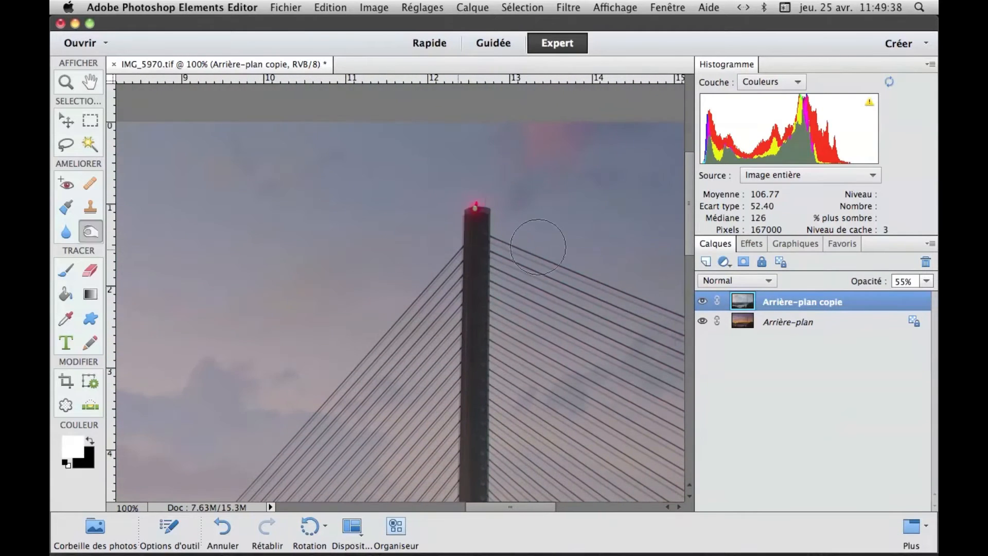
mouse_move(691, 227)
mouse_down()
mouse_move(683, 296)
mouse_move(699, 181)
mouse_up()
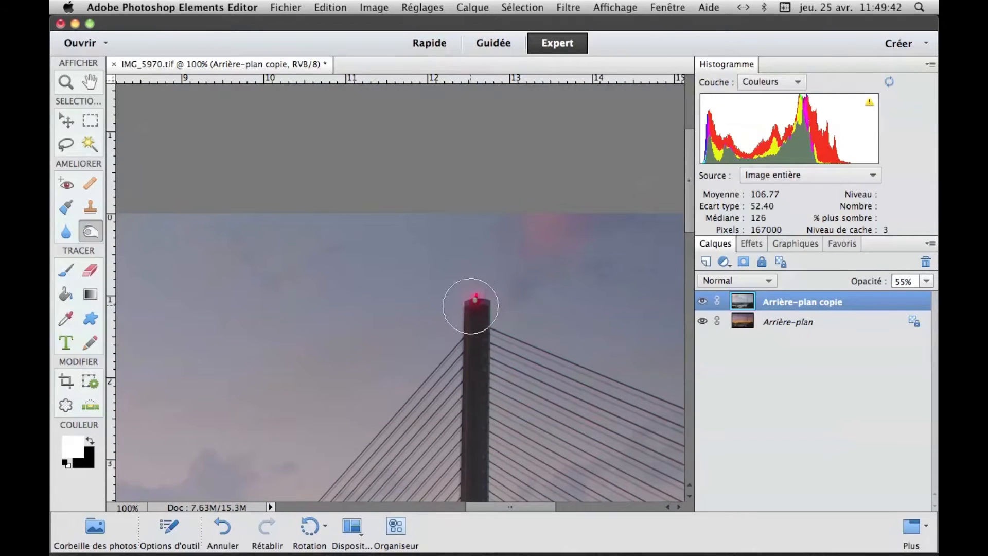
drag(866, 283, 850, 282)
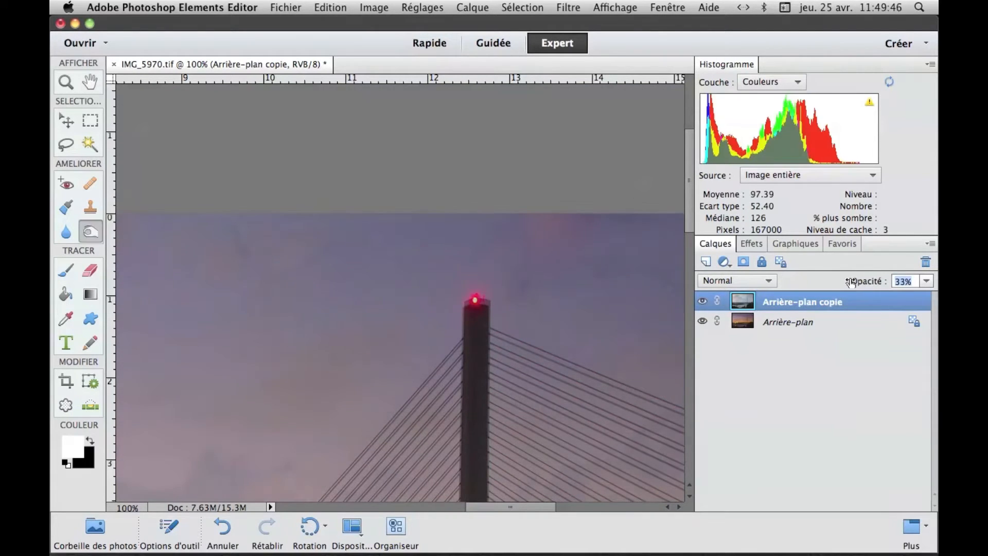
Nudge the Arrière-plan copie layer down with the Move tool until its pylon and cables line up with the background layer
click(66, 122)
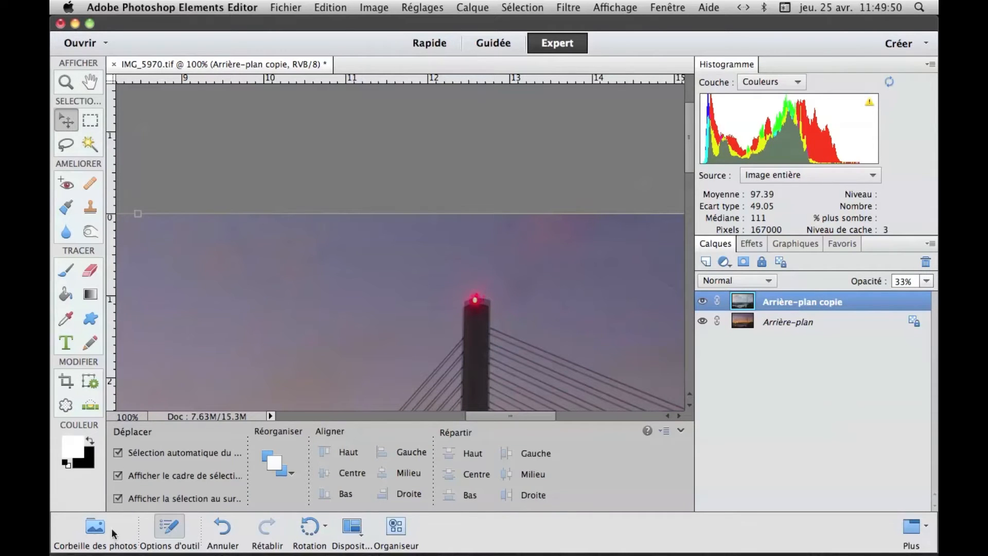
click(169, 527)
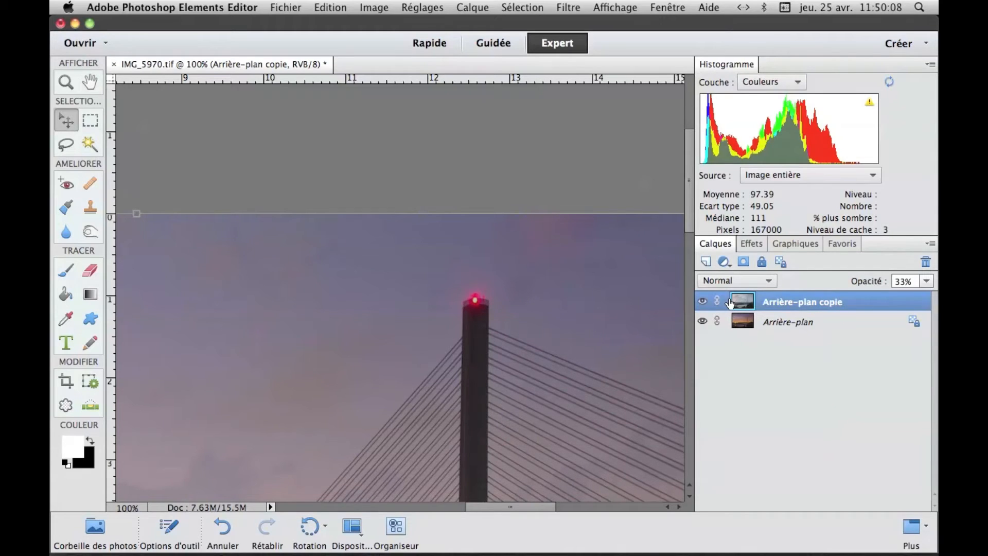
key(Down)
key(Down)
key(Down)
key(Down)
key(Down)
key(Down)
key(Down)
key(Down)
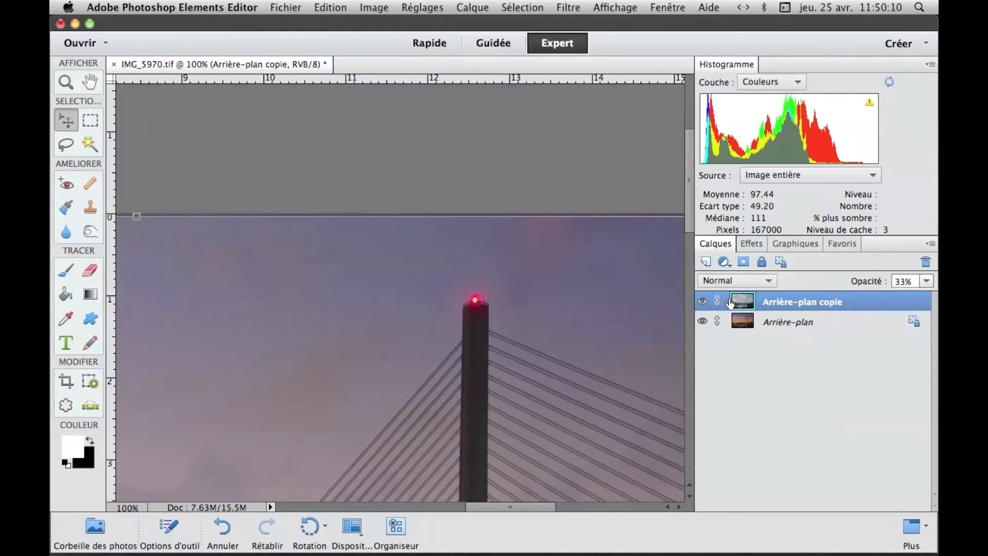
key(Down)
key(Down)
key(Down)
key(Down)
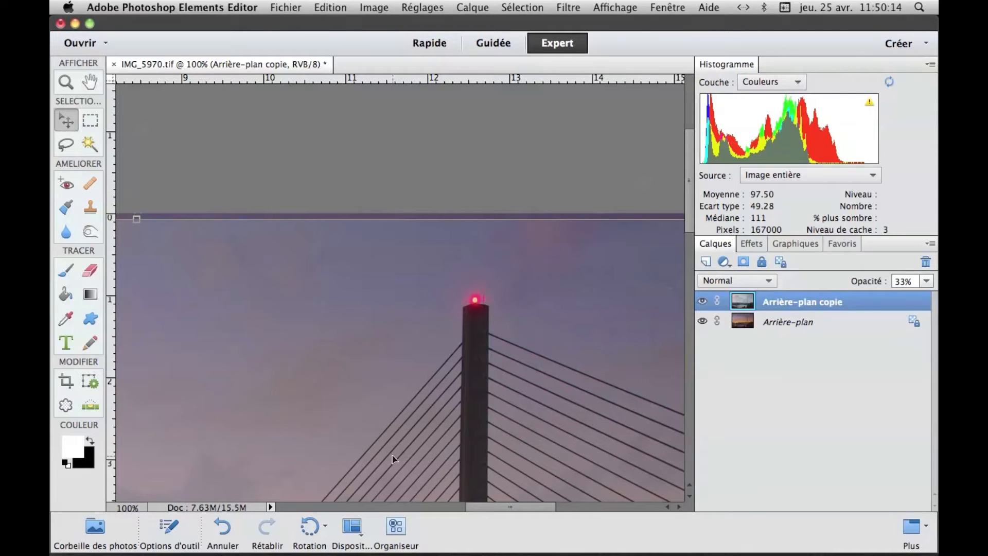
Examine the alignment of the two layers along the pylon, the cables, the bridge deck and the pylon's top
key(space)
drag(503, 452, 547, 192)
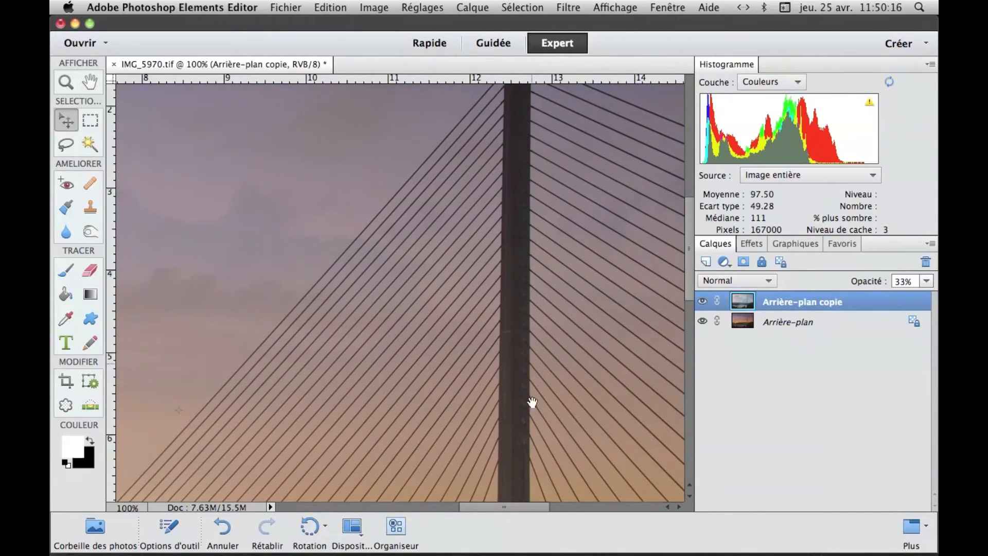
drag(533, 429, 493, 203)
drag(508, 304, 487, 168)
drag(247, 223, 474, 317)
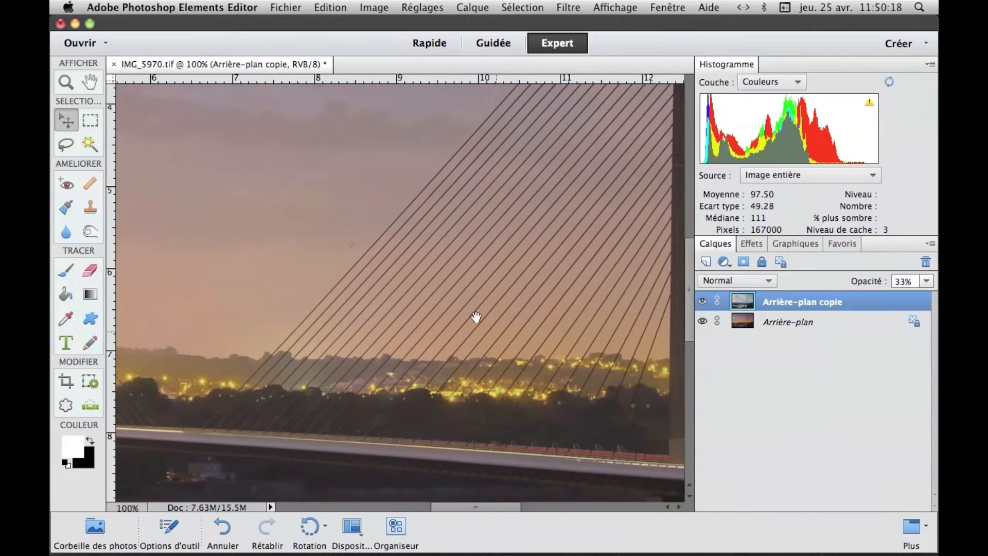
drag(620, 168, 412, 346)
drag(565, 162, 427, 289)
drag(386, 177, 457, 221)
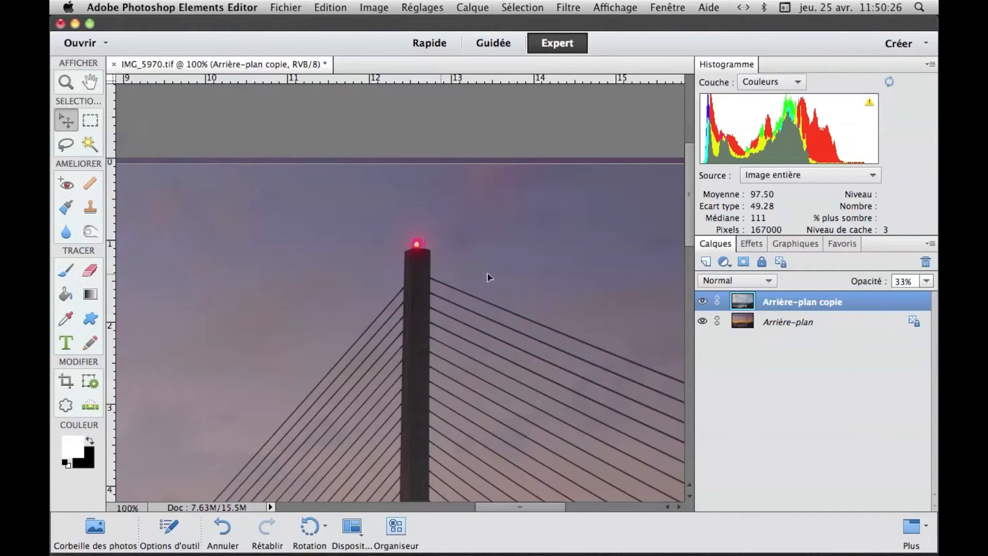
Restore the opacity of the Arrière-plan copie layer to 100% and return to the full image
drag(863, 283, 911, 281)
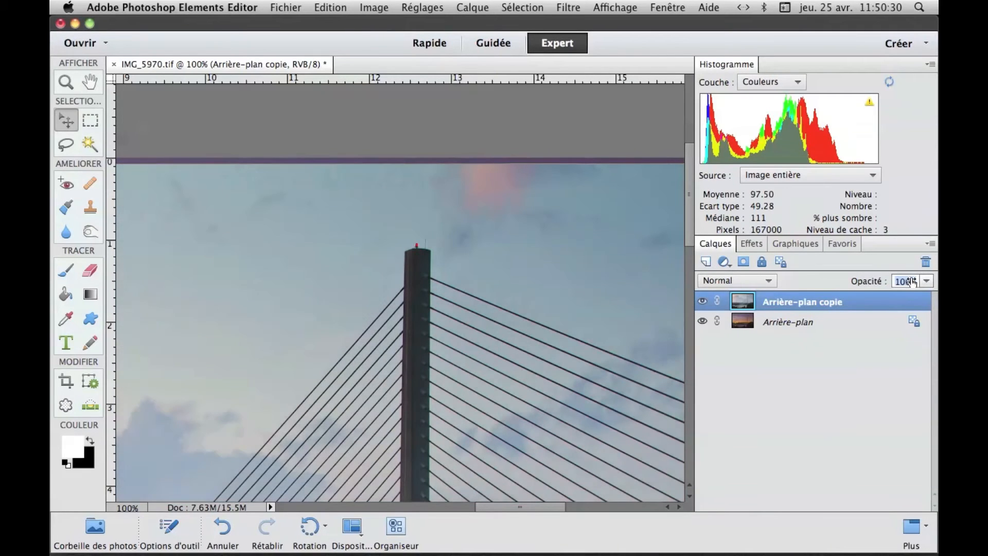
click(931, 281)
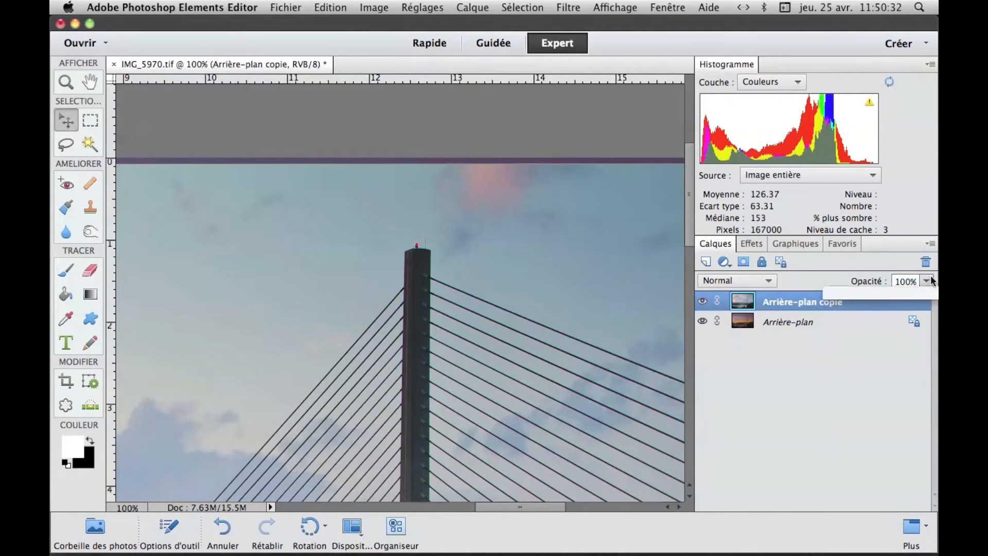
key(super+minus)
key(super+minus)
key(super+minus)
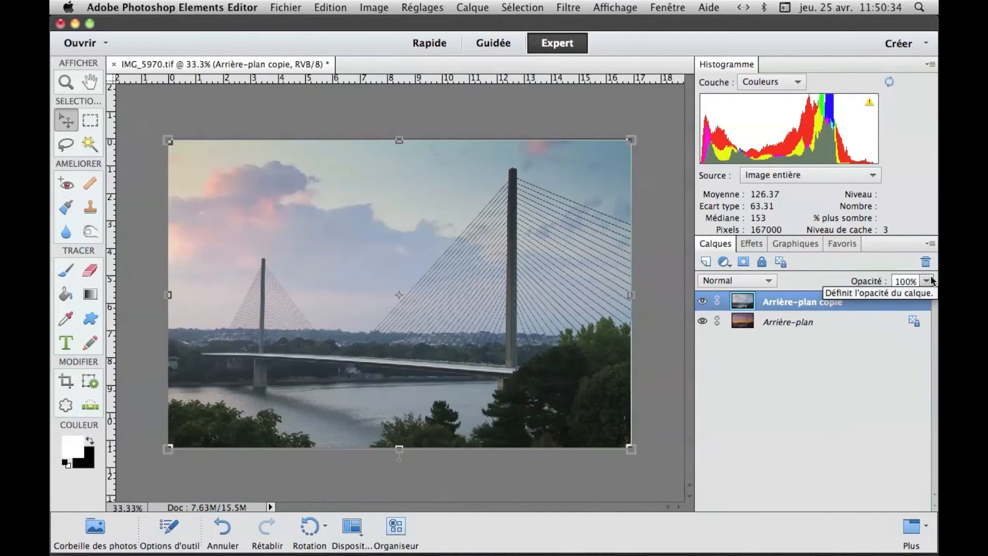
Compare the night and daylight photos by hiding and showing the Arrière-plan copie layer
click(761, 321)
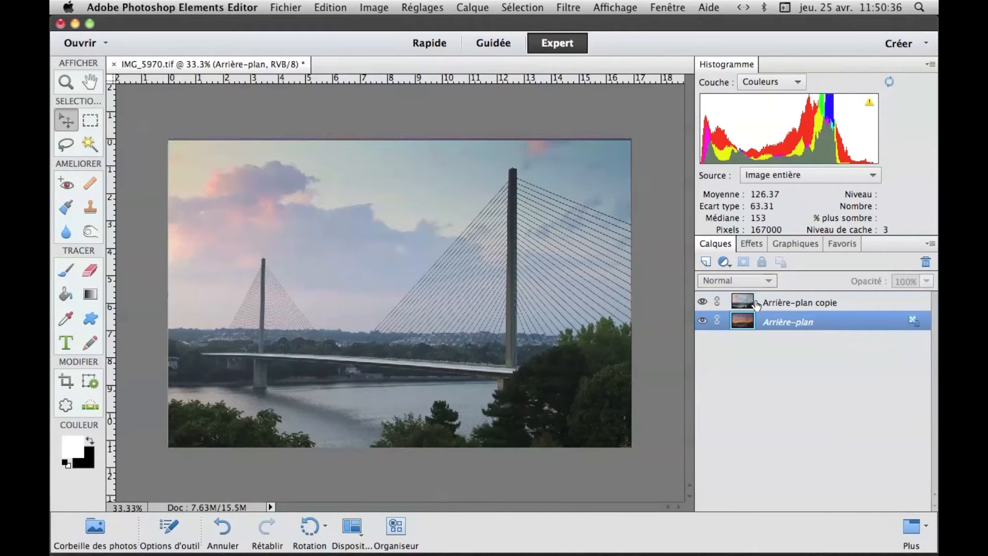
click(702, 301)
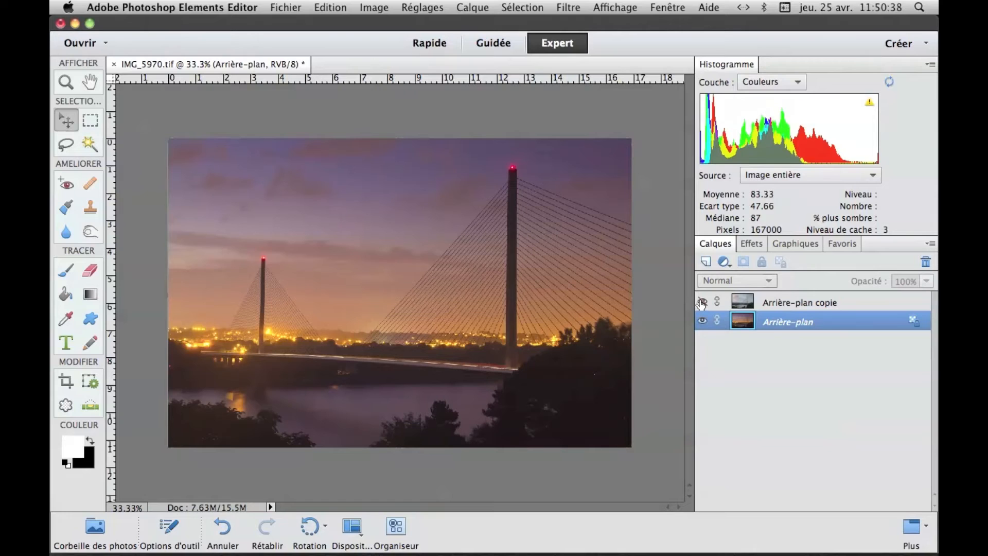
click(701, 302)
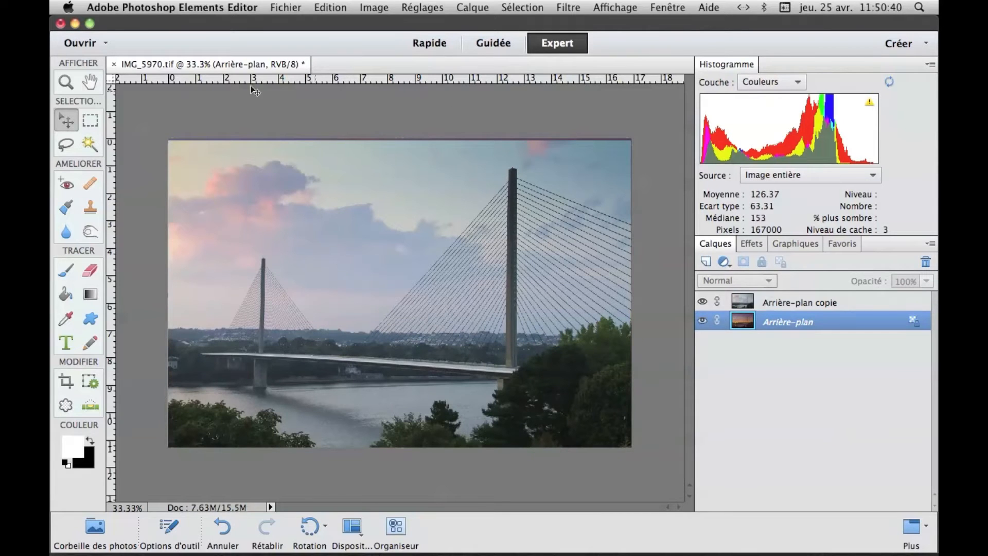
Rename the Arrière-plan copie layer as jour
click(791, 305)
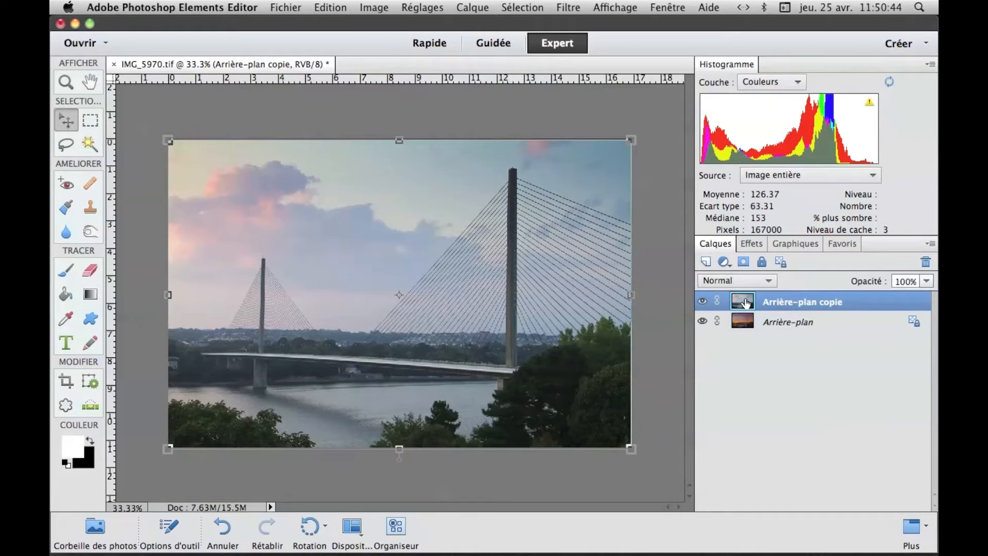
double_click(795, 304)
key(BackSpace)
text(jour)
key(Return)
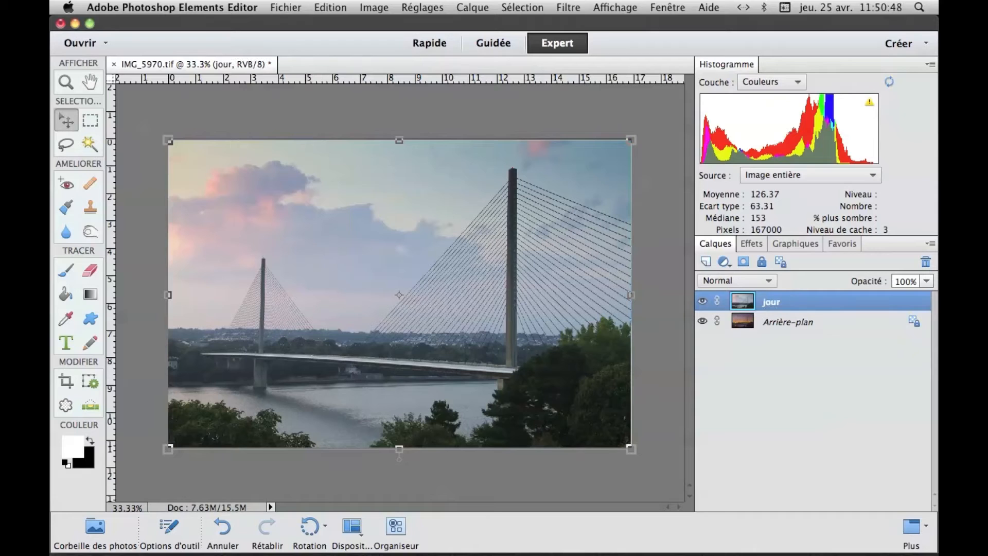
Convert the Arrière-plan background into a regular layer named Nuit
double_click(769, 323)
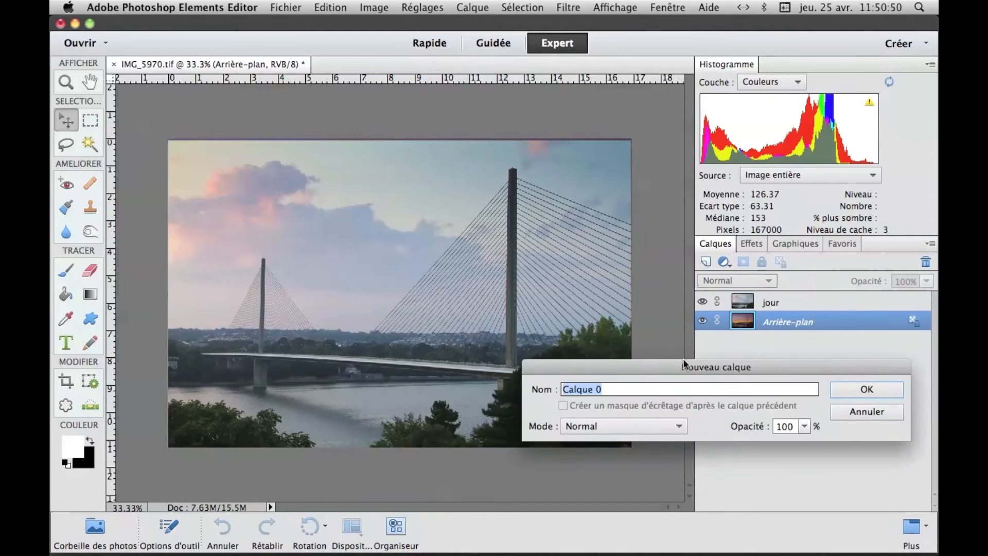
text(Nuit)
click(851, 386)
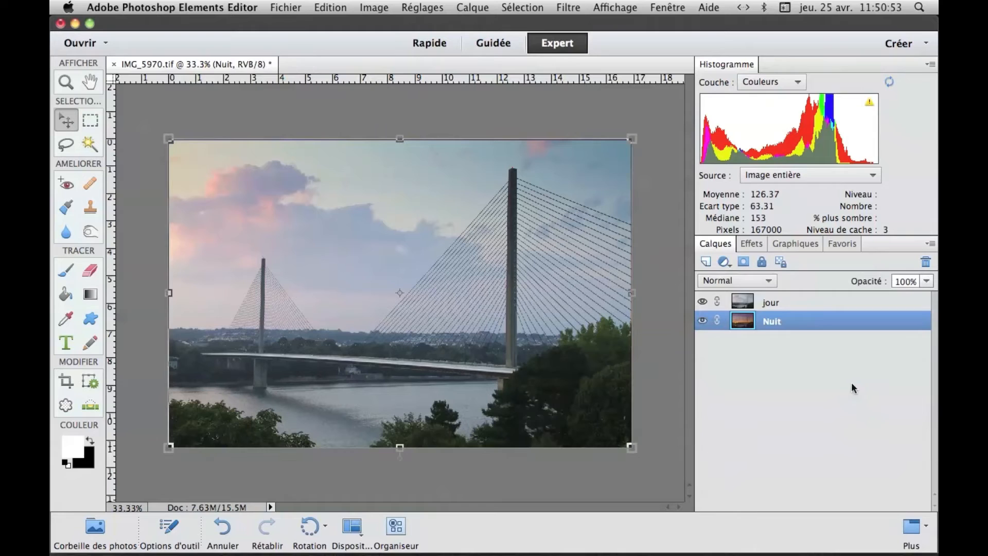
Add a layer mask to the jour layer and draw a horizontal white-to-black linear gradient on it, ending at the large pylon
click(773, 301)
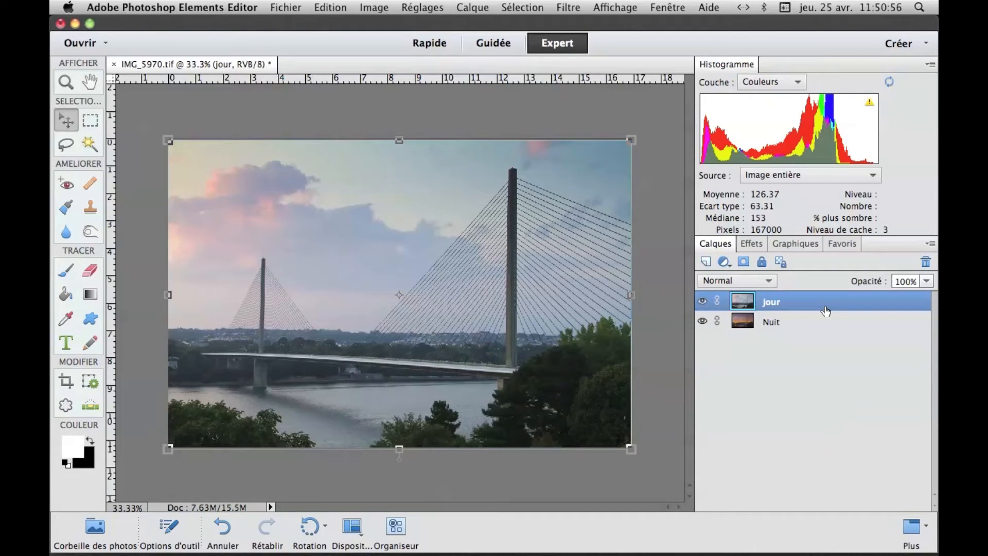
click(743, 263)
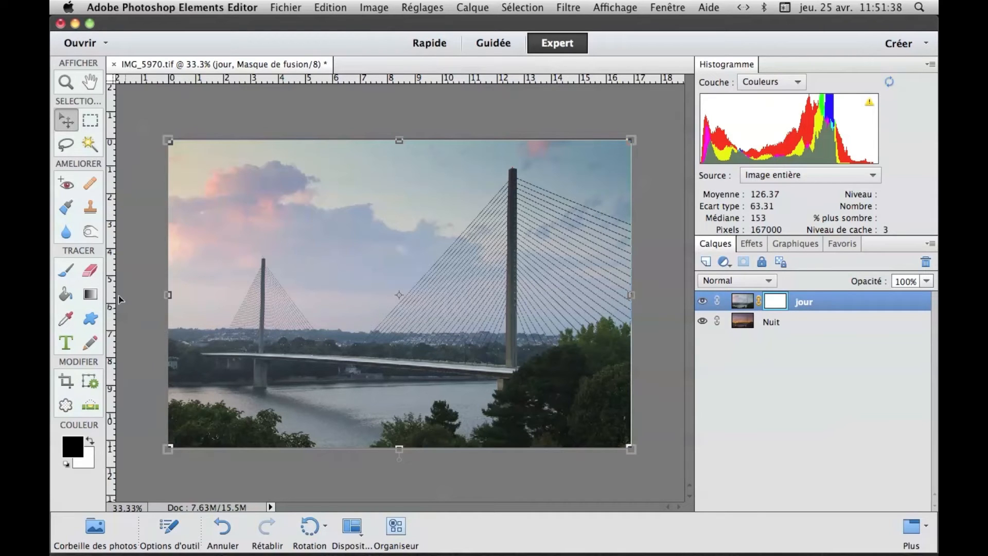
click(91, 295)
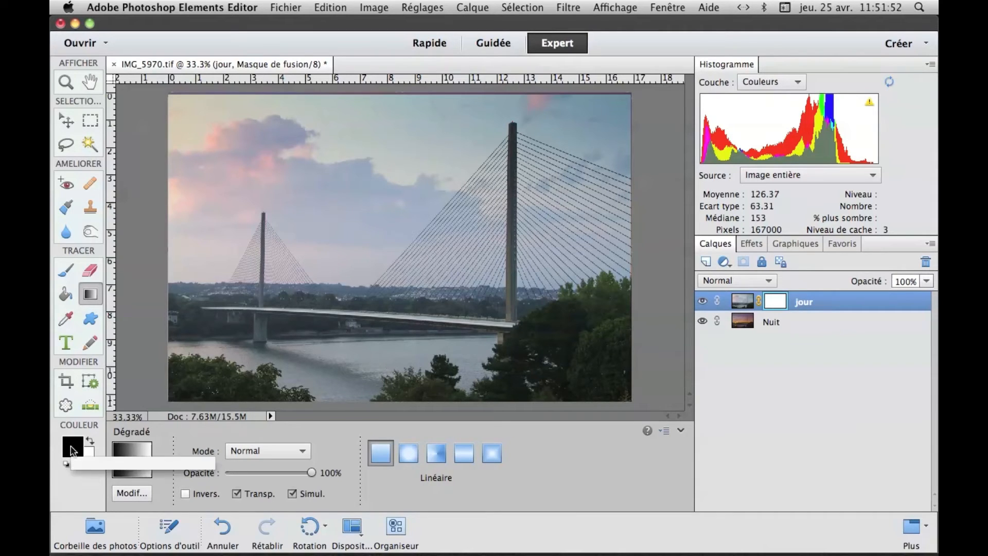
click(91, 442)
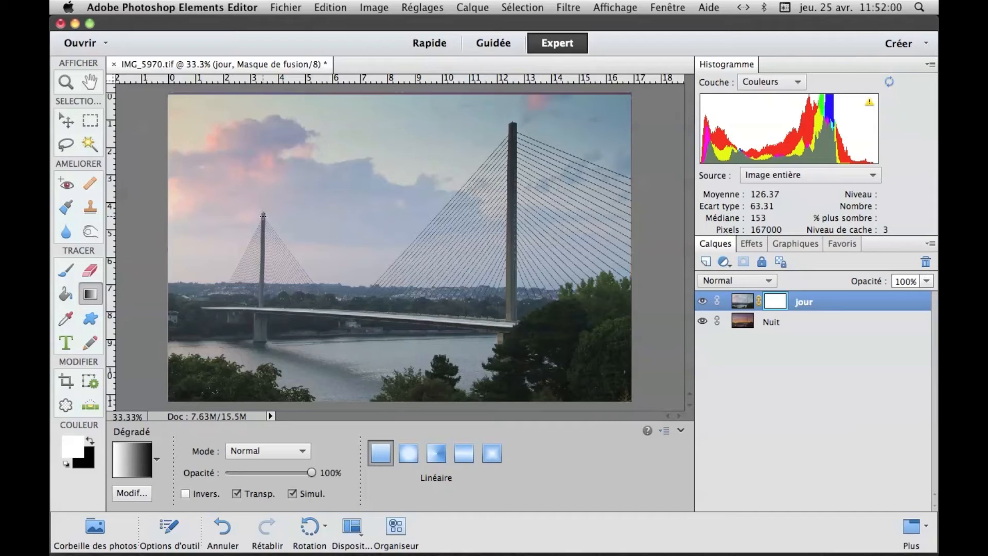
drag(308, 218, 511, 223)
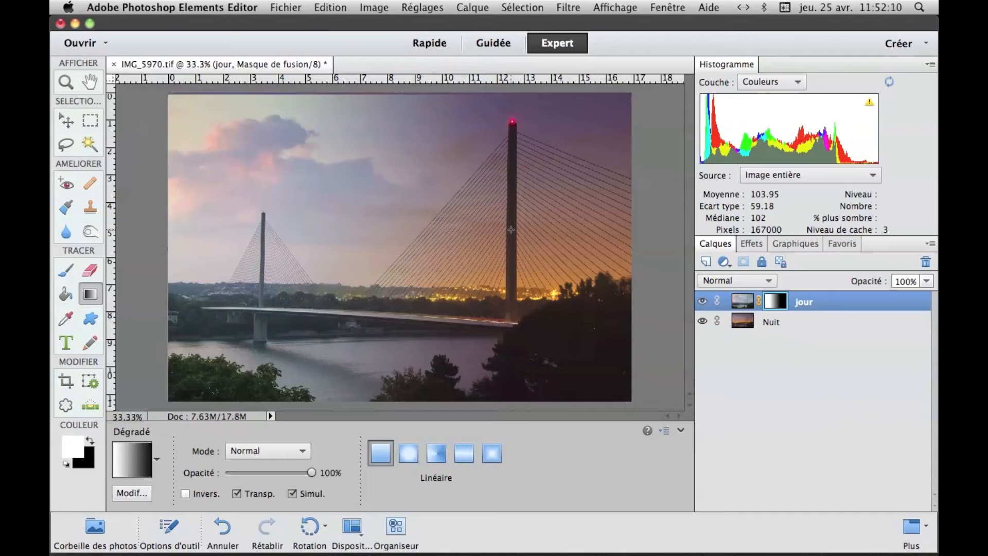
Try diagonal linear gradients of different lengths on the jour layer's mask
drag(170, 96, 386, 236)
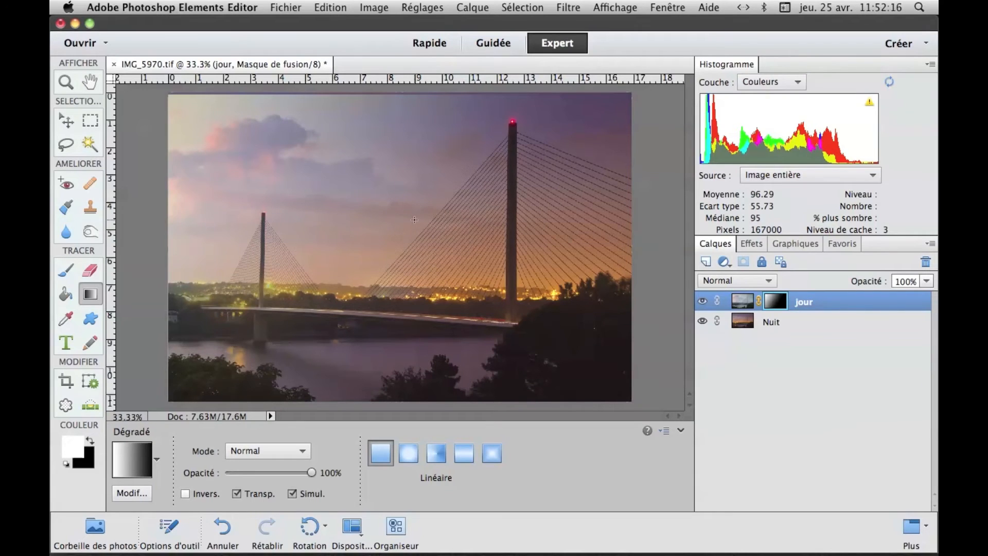
drag(414, 220, 498, 265)
drag(395, 210, 458, 286)
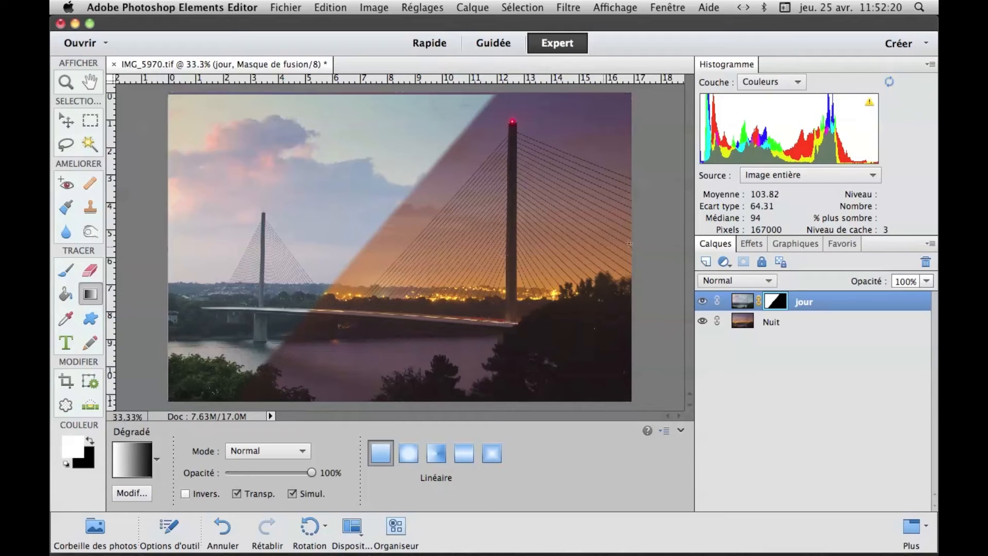
Try horizontal gradients from the image's right edge towards the small pylon on the jour mask and invert the mask
drag(637, 242, 512, 240)
drag(635, 239, 309, 240)
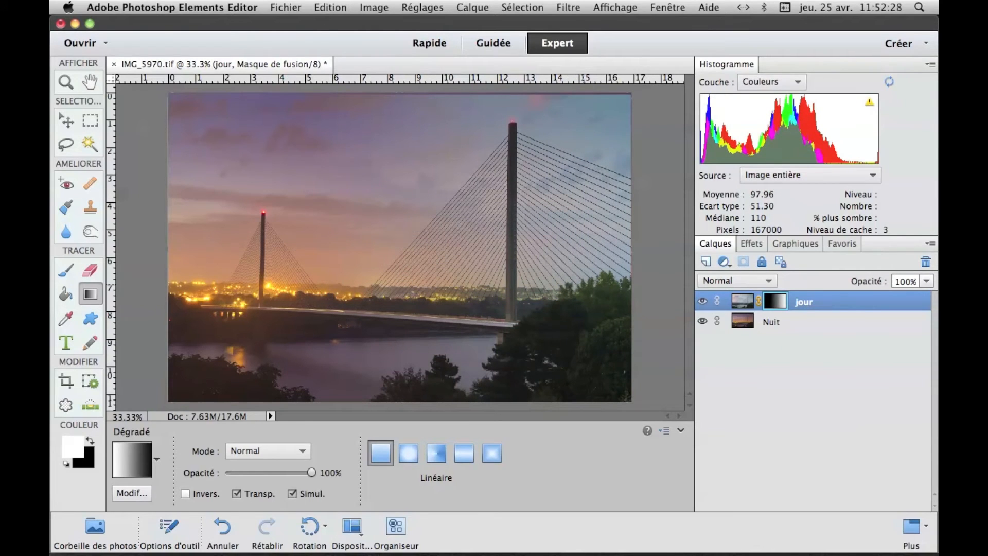
key(super+i)
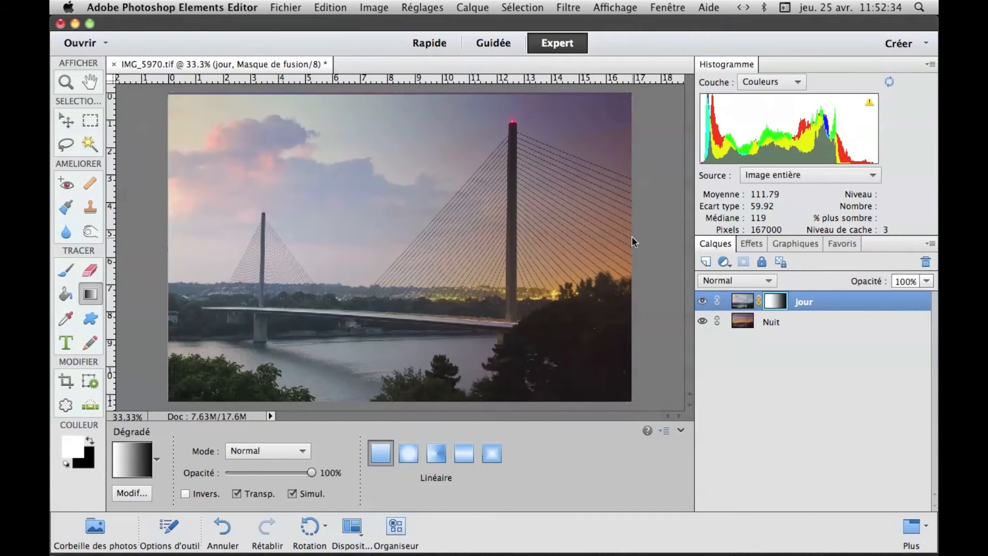
Redraw the jour mask's gradient horizontally between the two pylons, with day on the left fading to night at the large pylon
drag(453, 251, 503, 260)
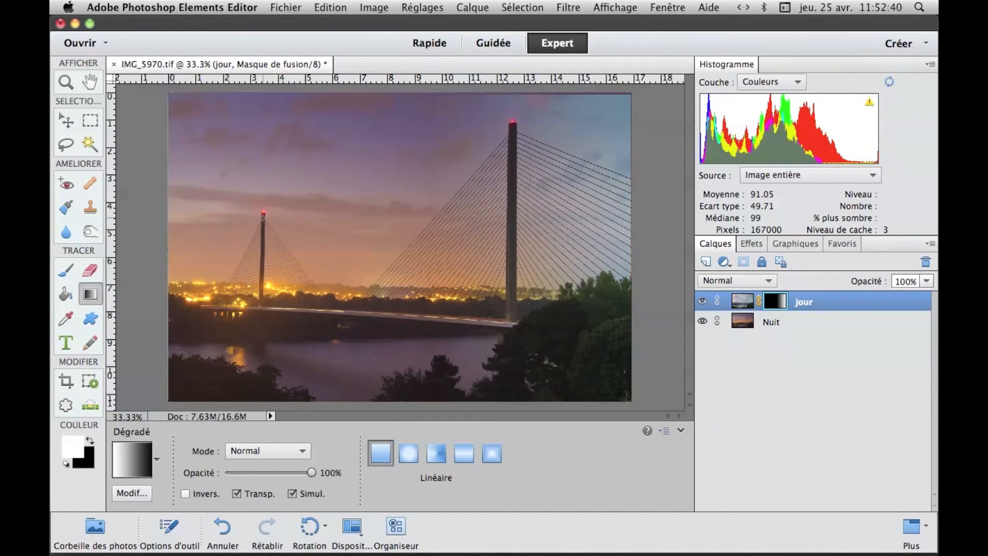
drag(513, 223, 511, 224)
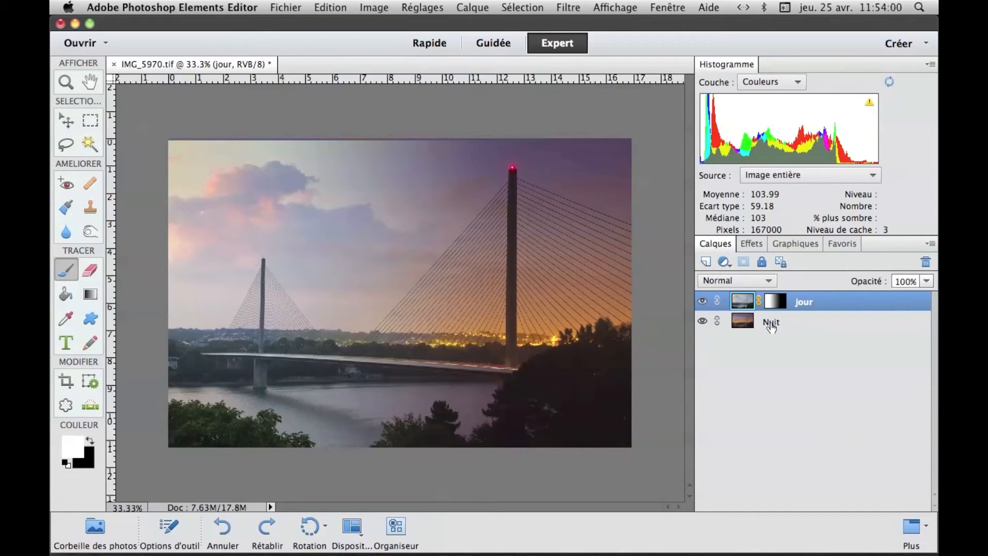
Darken the clouds on the jour layer with the Burn tool at 295 px, Tons moyens range and 10% exposure
click(90, 232)
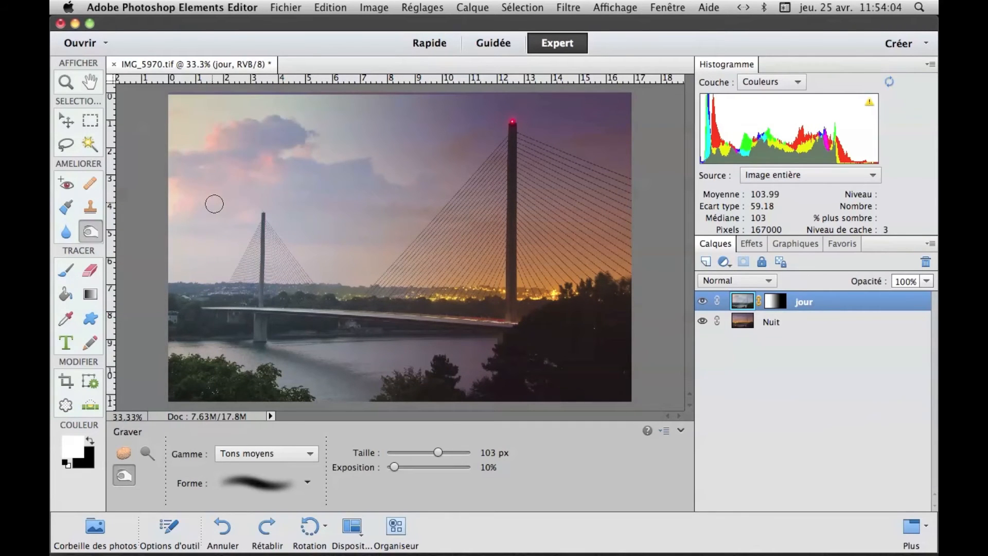
mouse_move(246, 219)
mouse_down()
mouse_move(228, 202)
mouse_move(244, 210)
mouse_up()
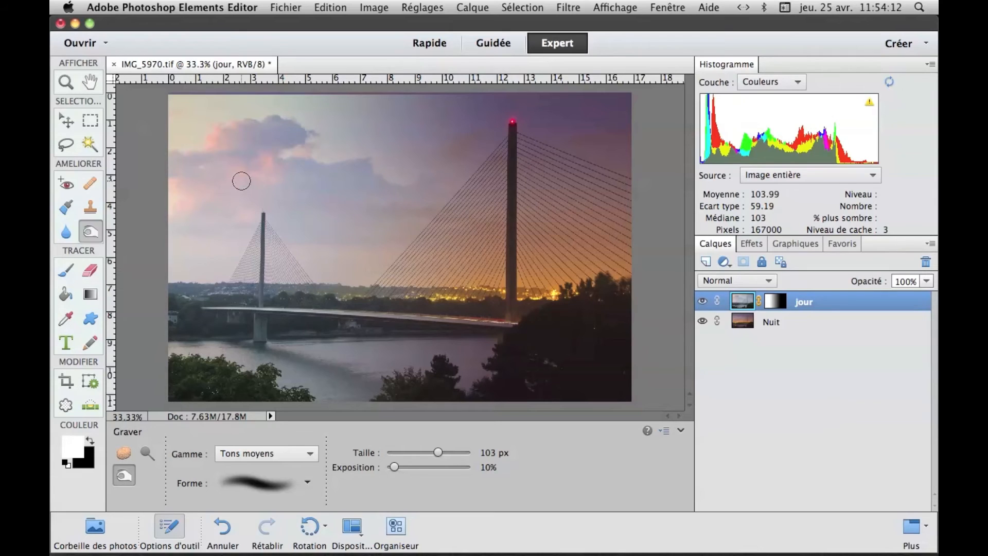
key(bracketright)
key(bracketright)
key(bracketright)
key(bracketright)
key(bracketright)
key(bracketright)
key(bracketright)
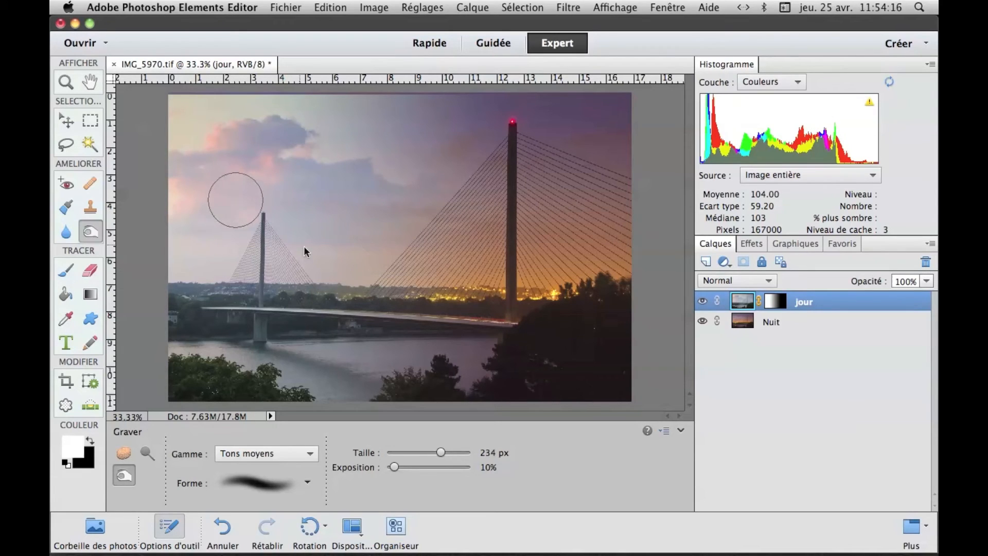
key(bracketright)
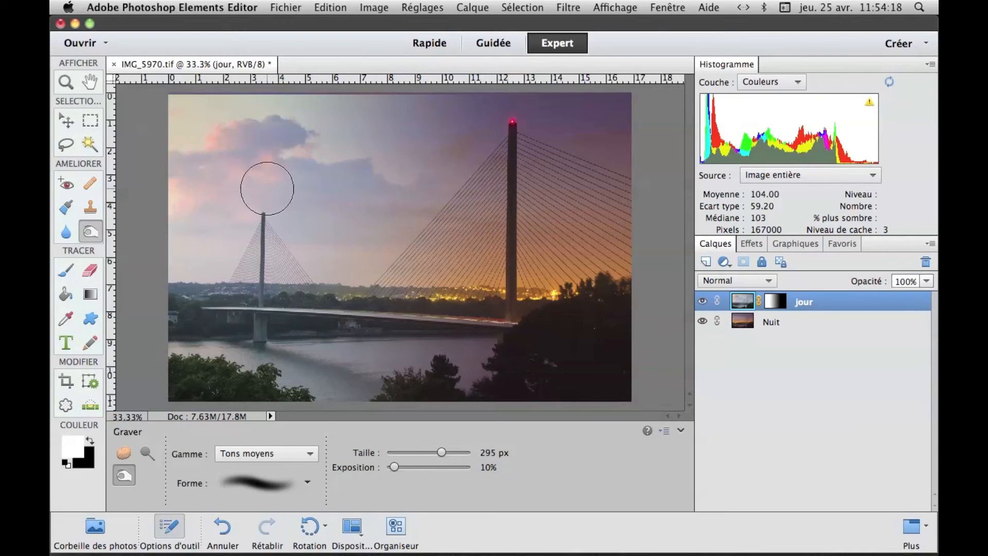
mouse_move(273, 147)
mouse_down()
mouse_move(224, 157)
mouse_move(180, 193)
mouse_move(274, 173)
mouse_move(200, 197)
mouse_move(274, 189)
mouse_move(163, 174)
mouse_move(232, 194)
mouse_move(262, 145)
mouse_move(231, 157)
mouse_move(217, 198)
mouse_move(307, 192)
mouse_move(367, 208)
mouse_move(275, 187)
mouse_move(220, 209)
mouse_move(162, 201)
mouse_move(172, 217)
mouse_move(315, 209)
mouse_move(191, 171)
mouse_move(236, 143)
mouse_move(281, 145)
mouse_move(195, 181)
mouse_move(273, 200)
mouse_move(377, 192)
mouse_move(292, 187)
mouse_move(185, 221)
mouse_up()
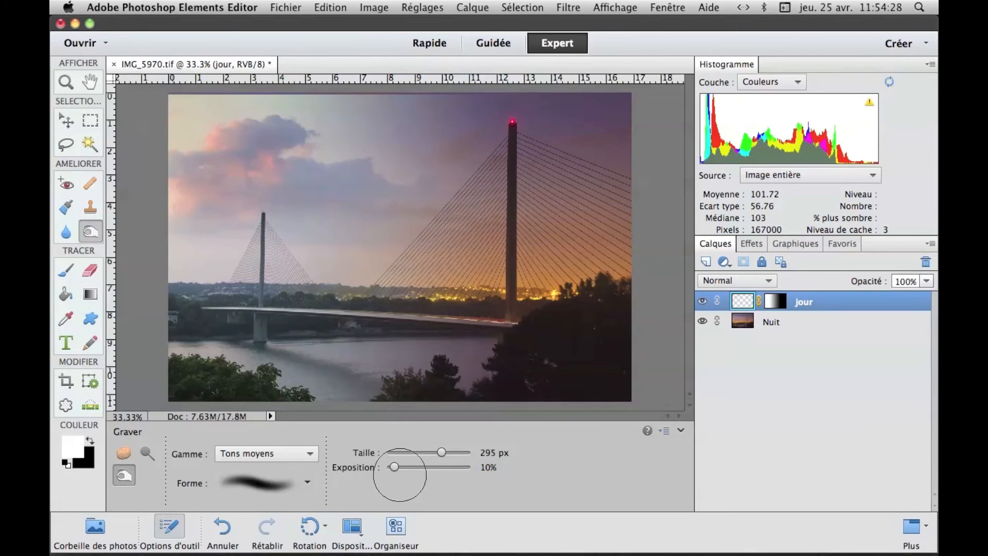
Try a second Burn pass over the clouds and compare the sky by undoing and redoing the strokes
mouse_move(257, 208)
mouse_down()
mouse_move(276, 157)
mouse_move(291, 194)
mouse_move(288, 181)
mouse_move(386, 198)
mouse_move(185, 197)
mouse_move(179, 164)
mouse_move(265, 146)
mouse_move(206, 161)
mouse_move(279, 214)
mouse_move(309, 150)
mouse_up()
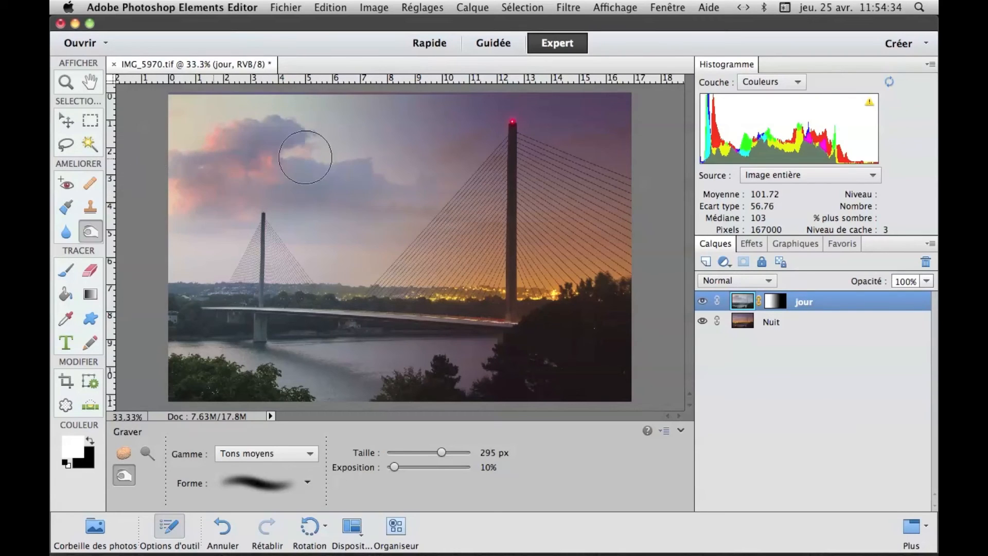
key(super+minus)
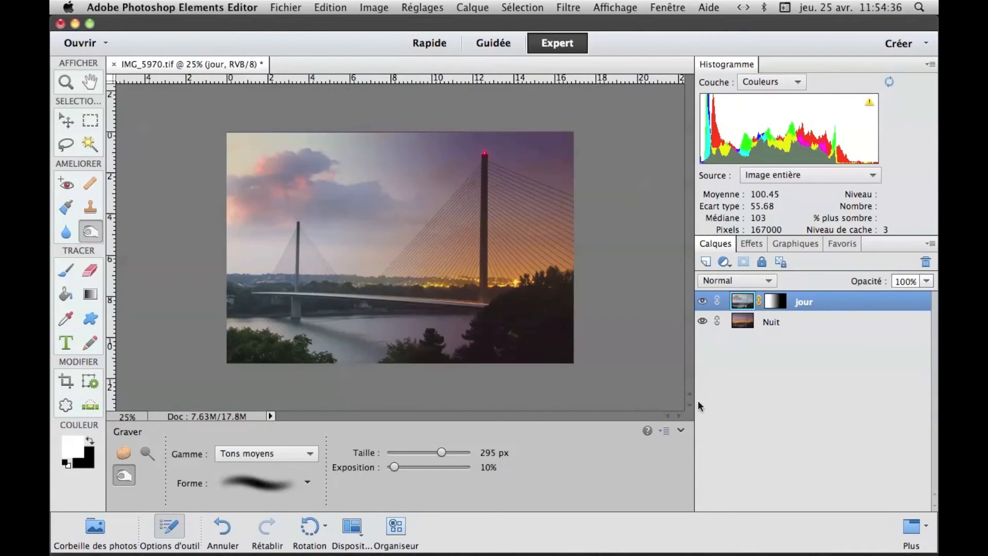
click(223, 527)
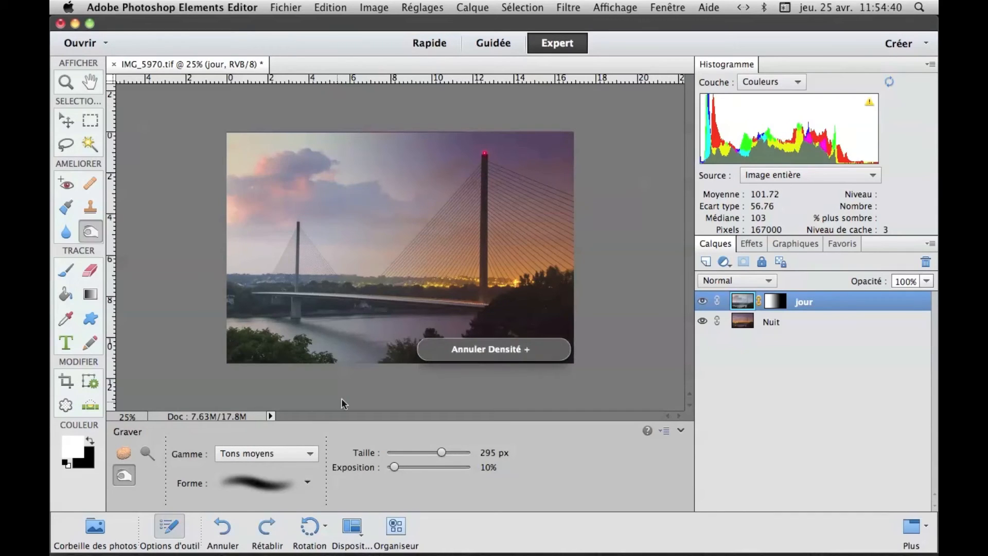
click(221, 526)
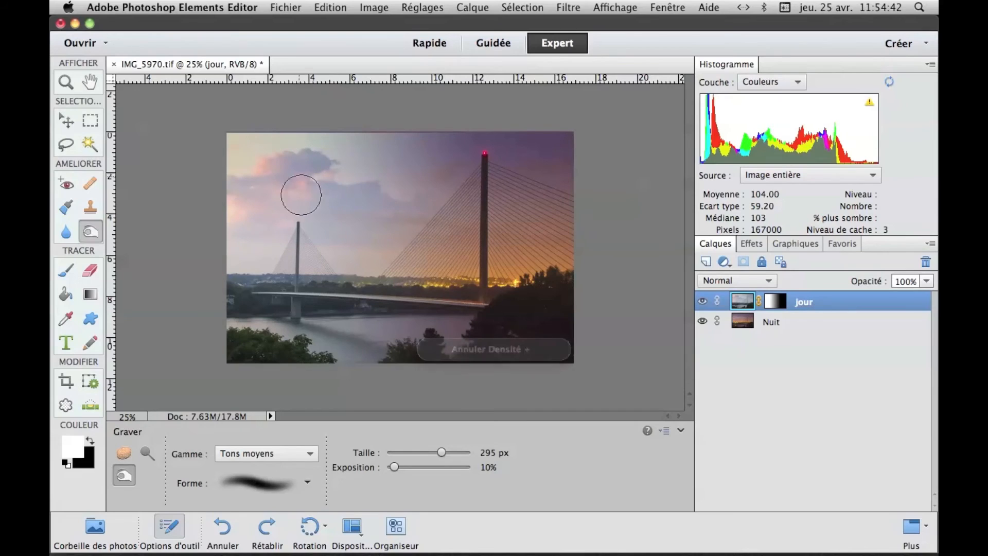
click(263, 528)
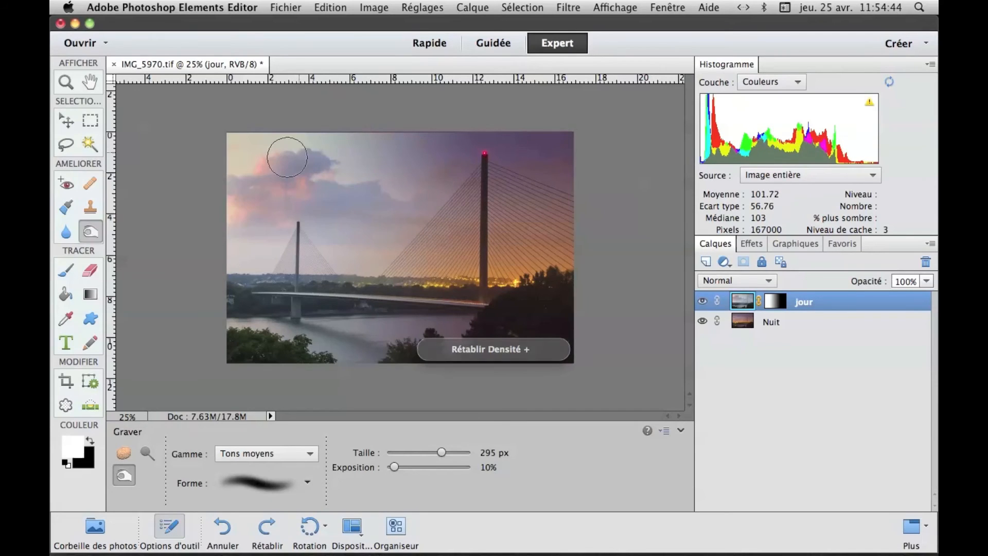
click(551, 271)
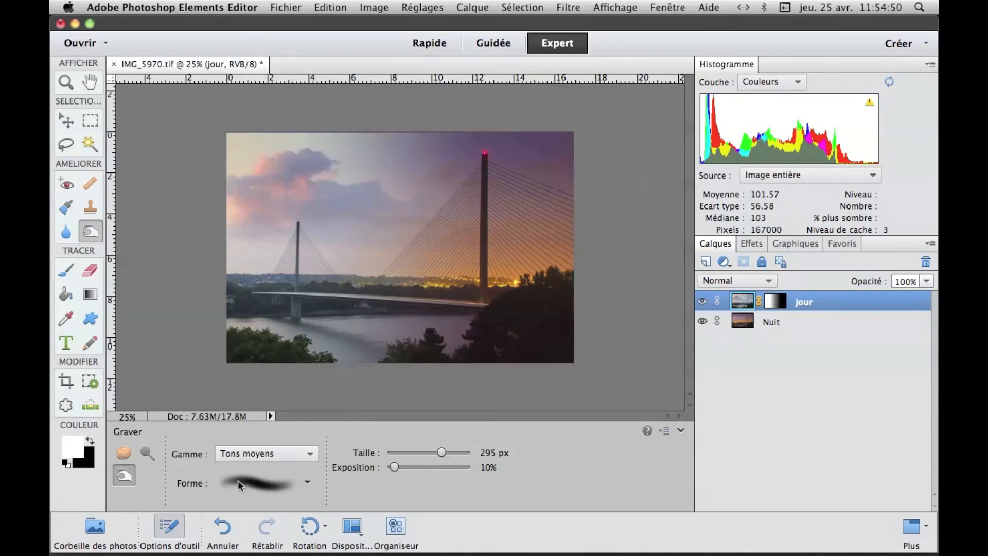
Lighten the foreground bushes along the lower edge with the Dodge tool at 292 px, Tons clairs range and 30% exposure
click(146, 453)
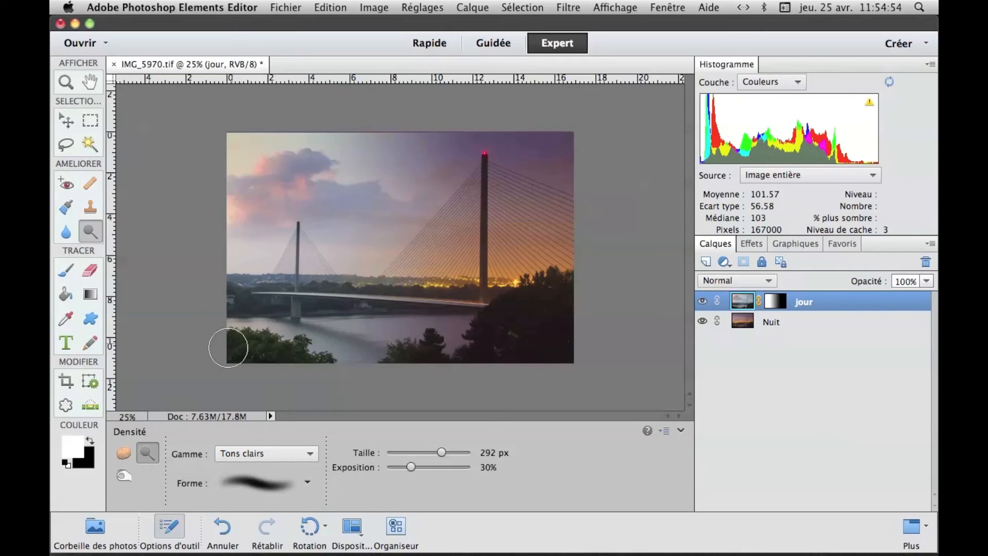
mouse_move(228, 346)
mouse_down()
mouse_move(336, 369)
mouse_move(257, 345)
mouse_move(209, 344)
mouse_move(304, 357)
mouse_move(227, 349)
mouse_move(359, 401)
mouse_move(508, 362)
mouse_move(386, 362)
mouse_move(460, 343)
mouse_up()
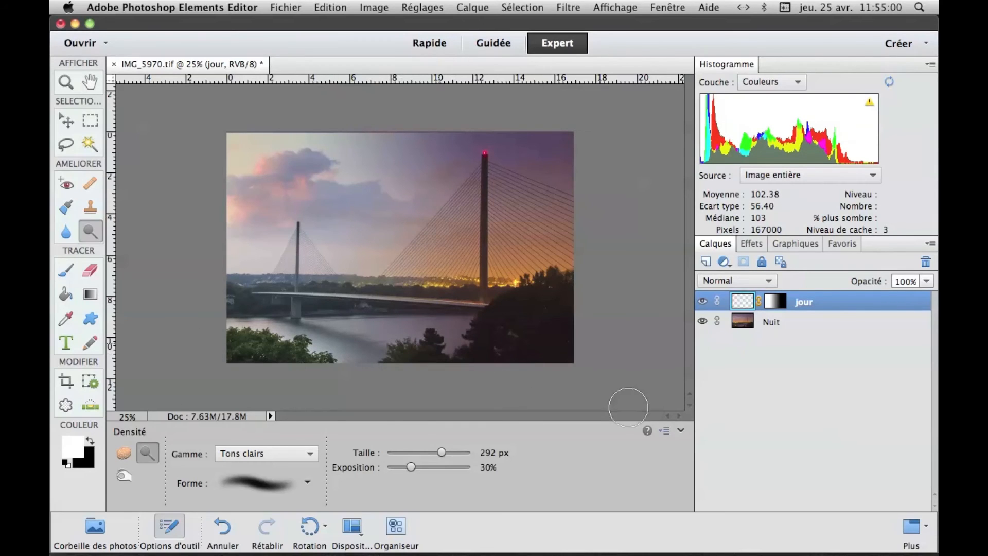
key(super+minus)
key(super+plus)
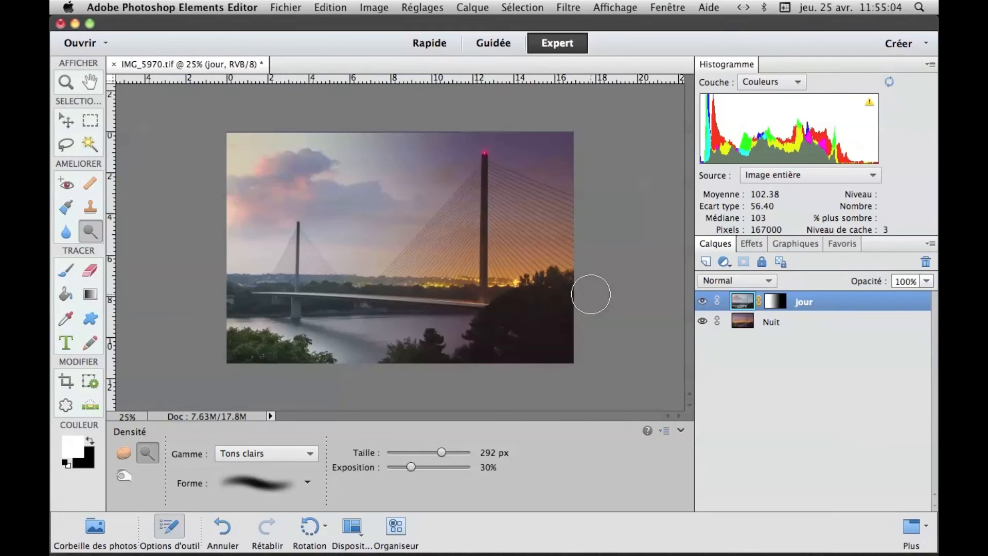
Try lightening the dark riverbank around the small pylon with a 136 px Dodge brush and undo the stroke
key(super+plus)
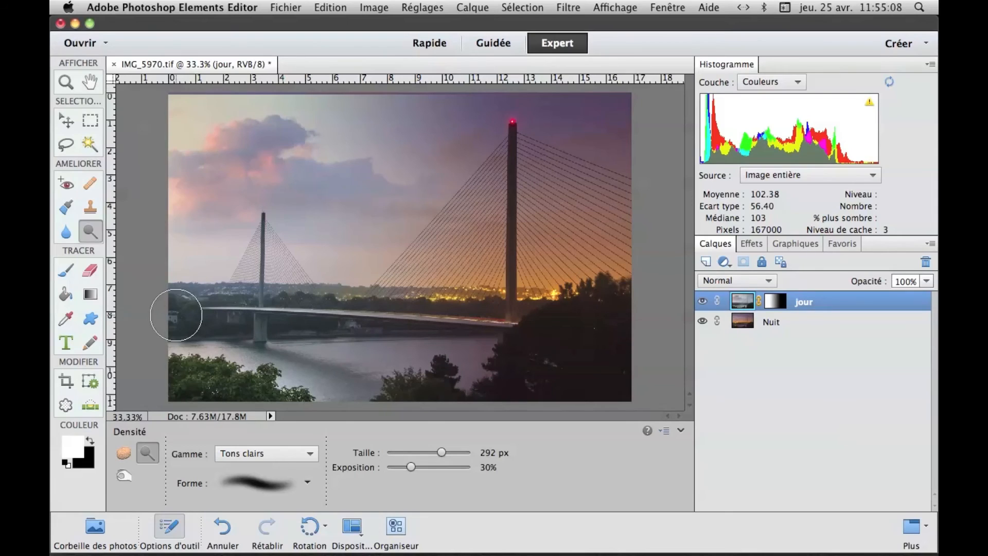
key(bracketleft)
key(bracketleft)
key(bracketleft)
key(bracketleft)
key(bracketleft)
key(bracketleft)
key(bracketleft)
drag(170, 314, 302, 319)
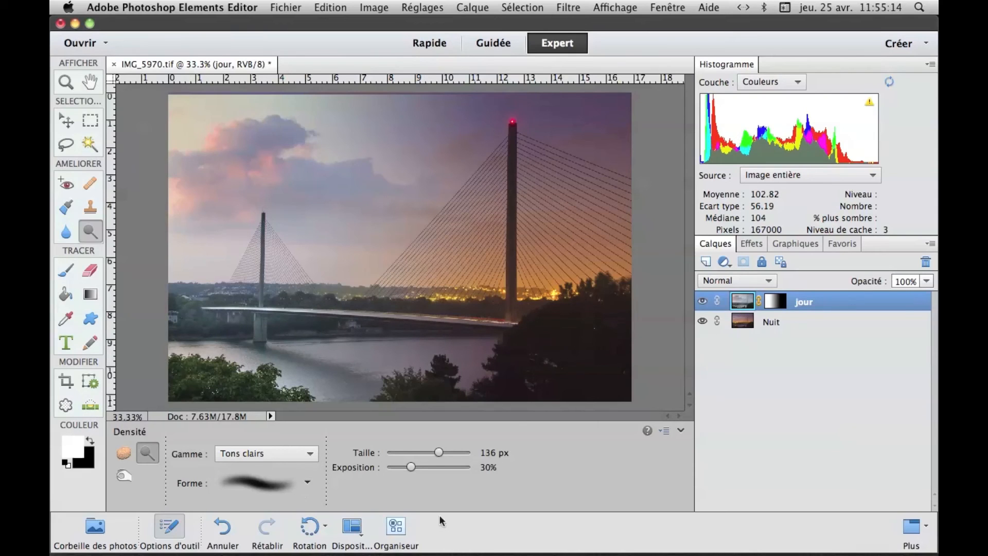
click(220, 524)
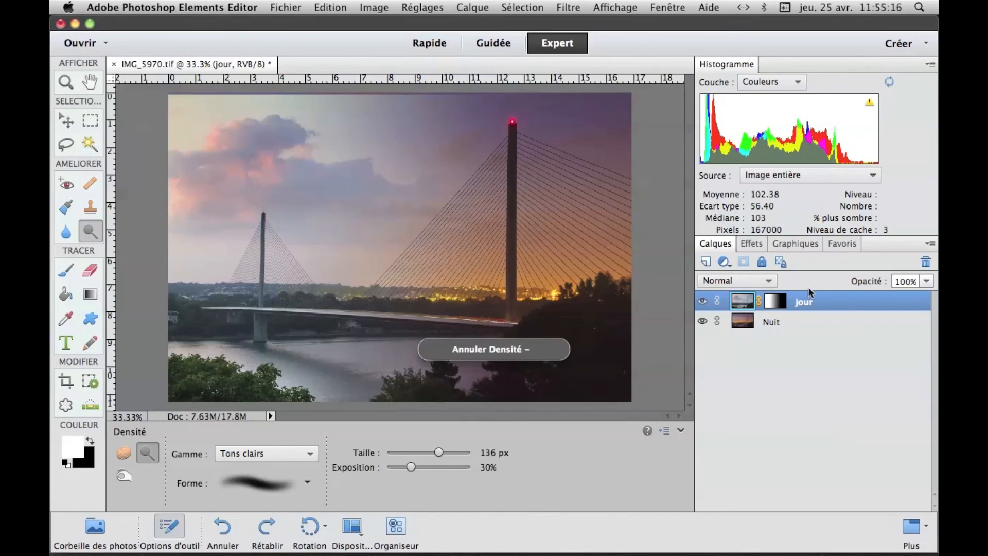
Add a Luminosité/Contraste adjustment layer above the jour layer with Luminosité 21 and Contraste 12
click(724, 262)
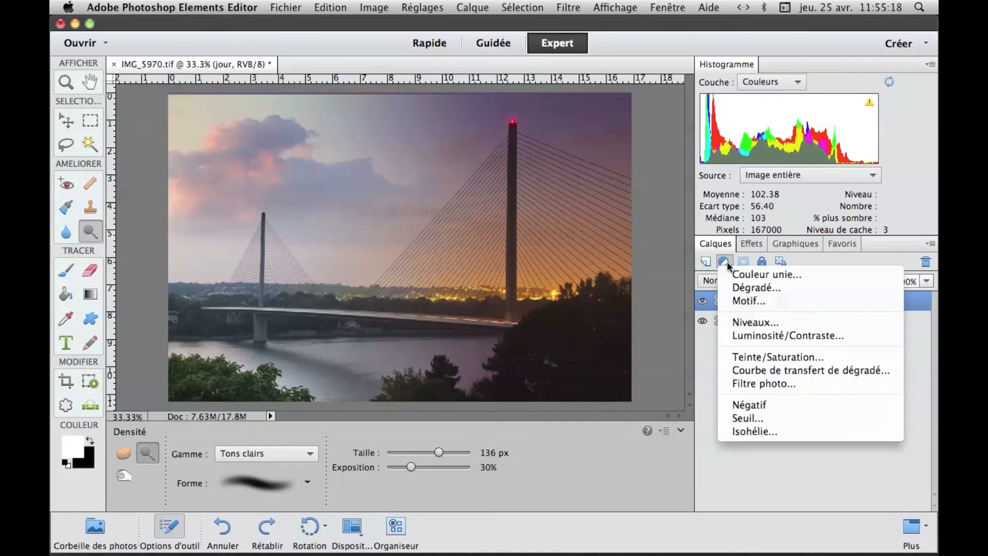
click(772, 335)
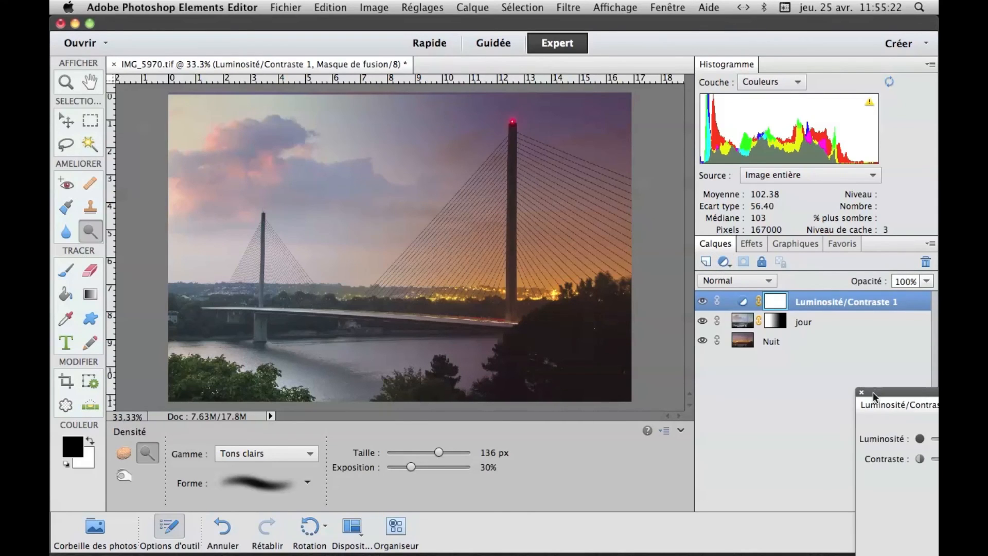
drag(872, 391, 623, 216)
drag(712, 263, 716, 283)
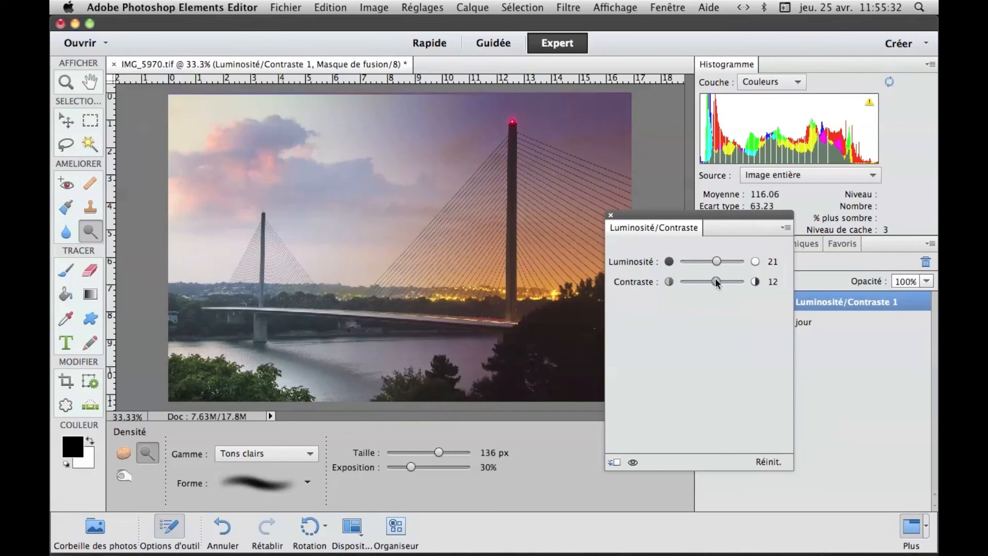
drag(715, 278, 715, 278)
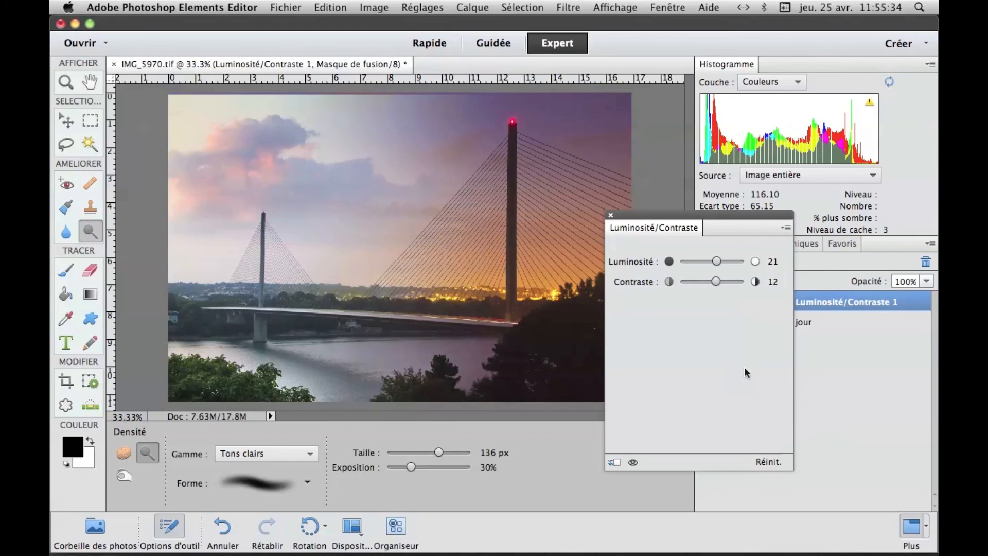
click(611, 213)
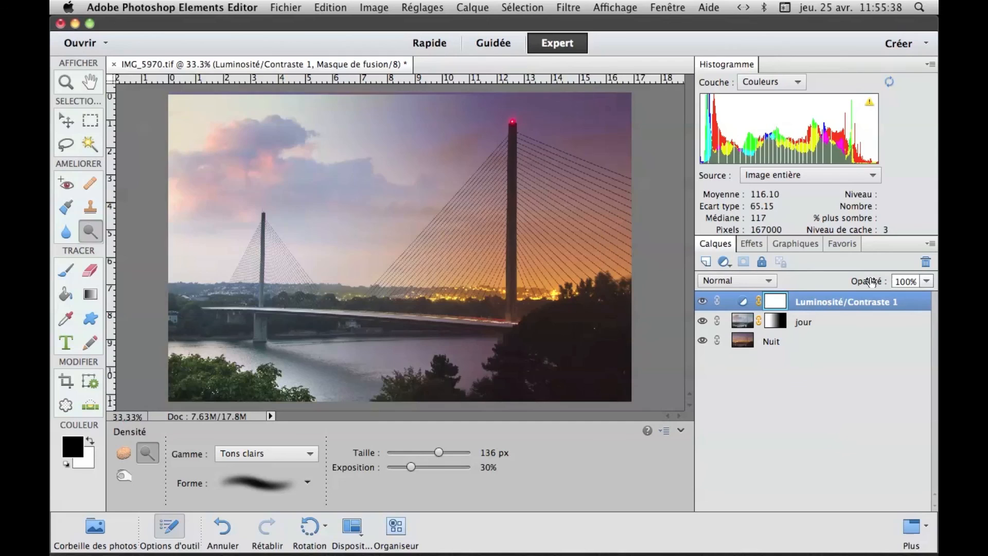
Crop the composite to a rectangular selection covering nearly the whole image, trimming the thin blue line along the sky's upper edge
key(super+minus)
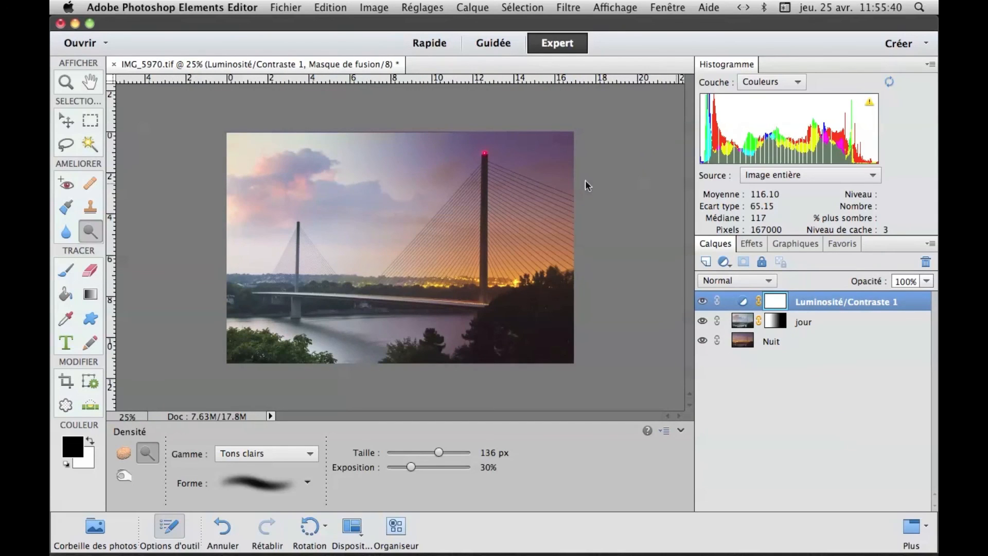
key(super+plus)
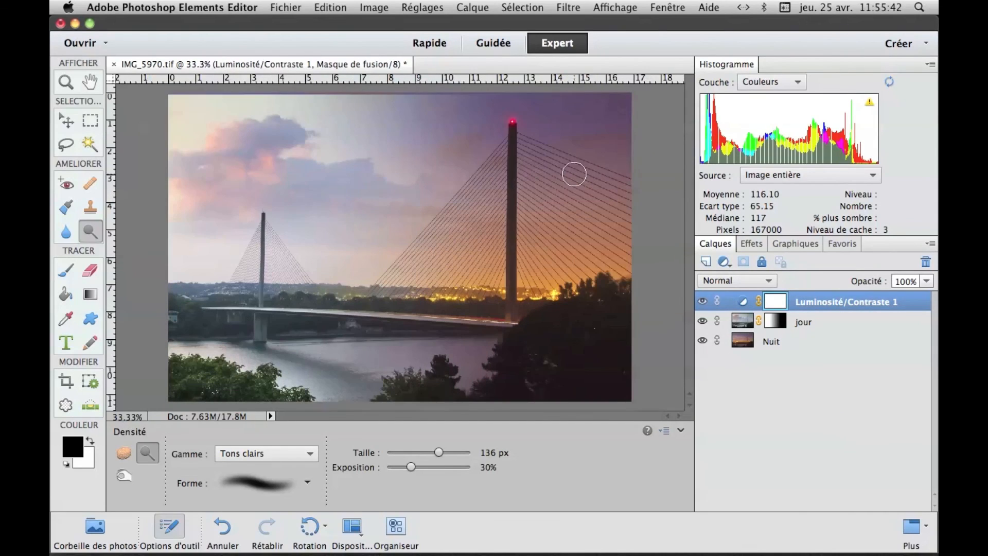
click(88, 121)
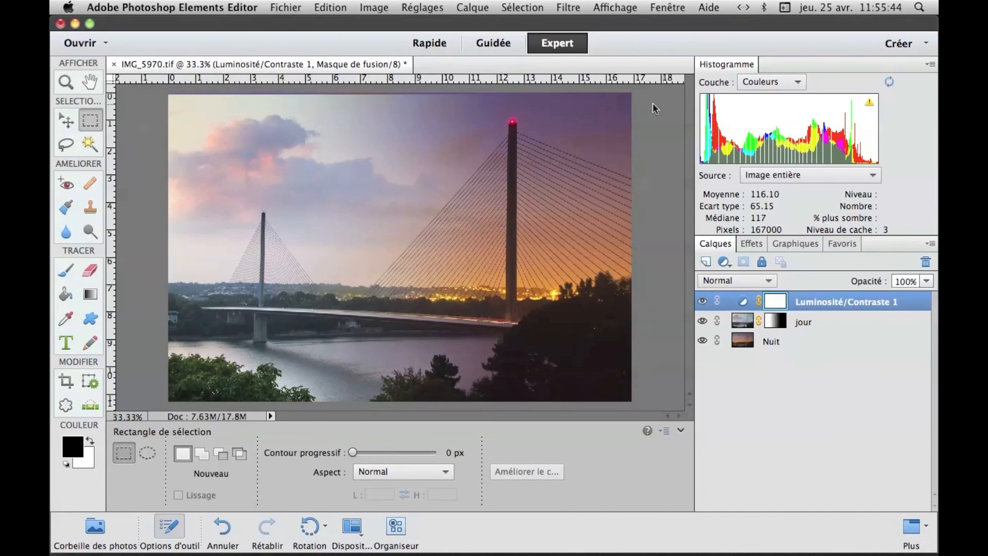
key(super+plus)
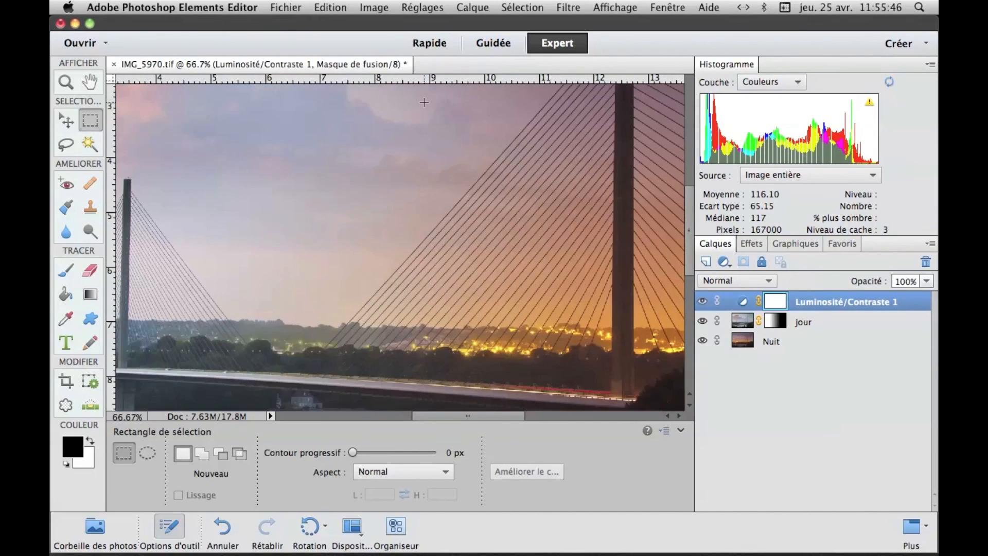
drag(426, 106, 471, 339)
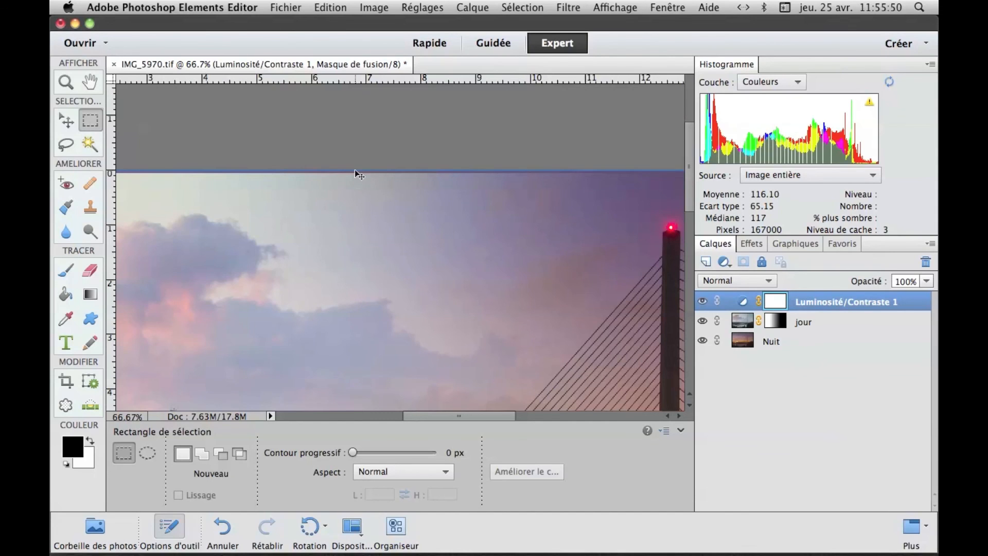
key(super+minus)
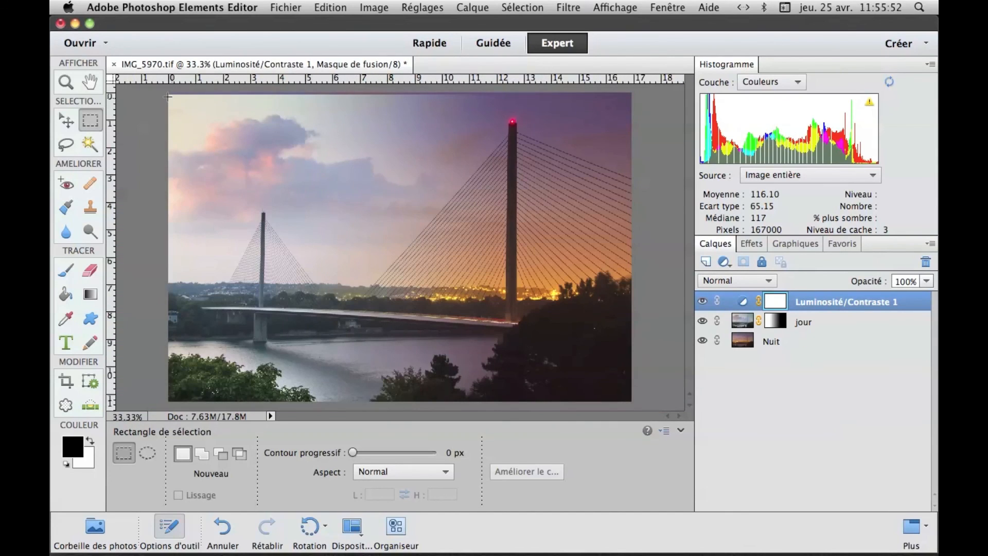
drag(166, 95, 706, 408)
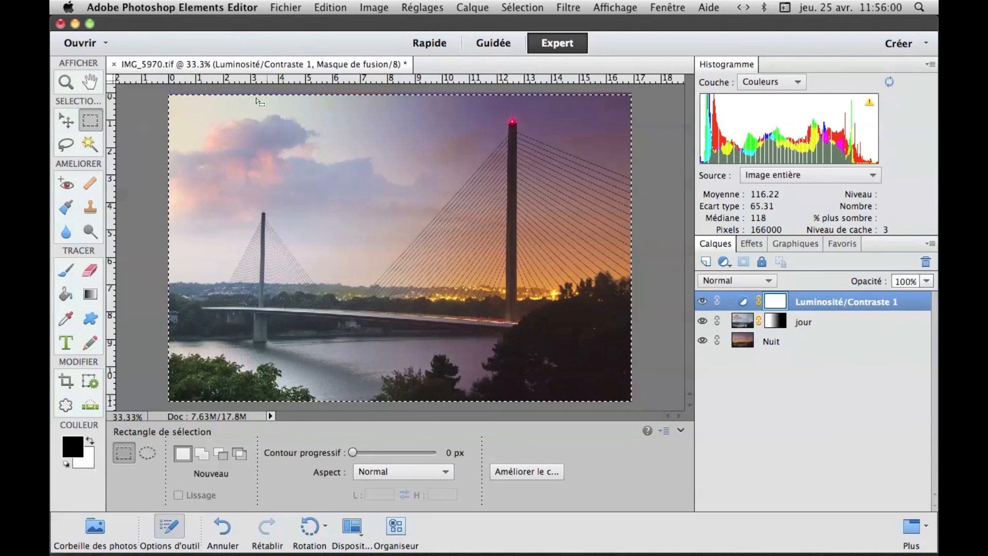
click(380, 7)
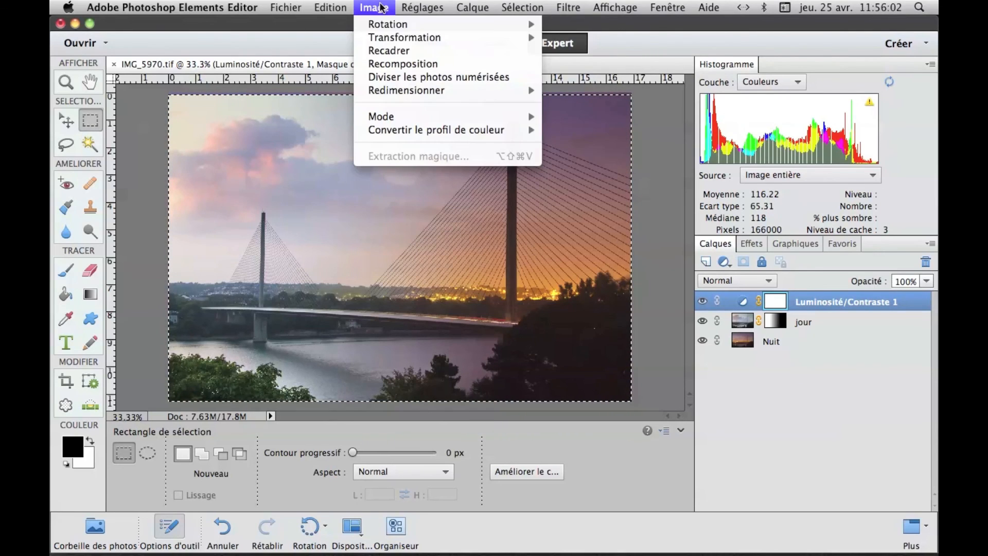
click(389, 51)
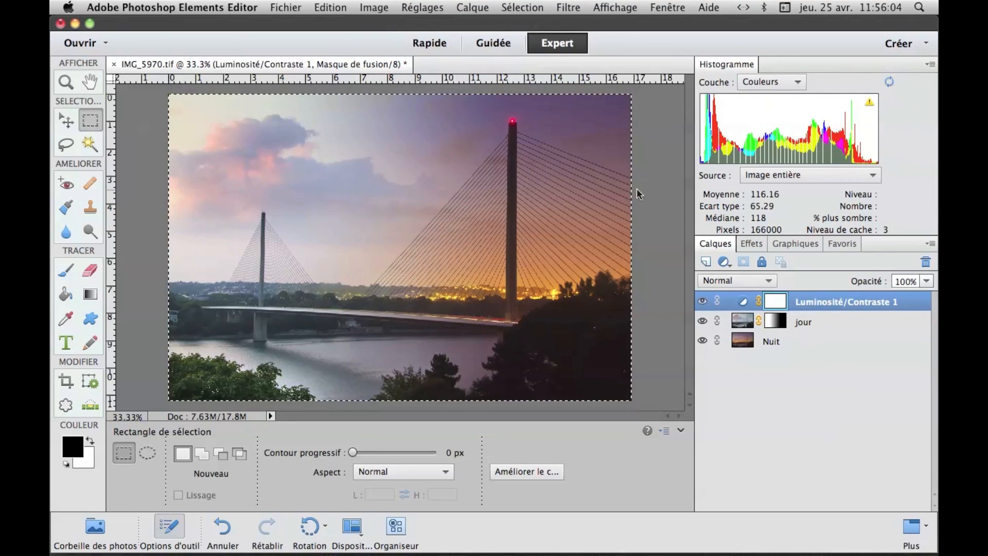